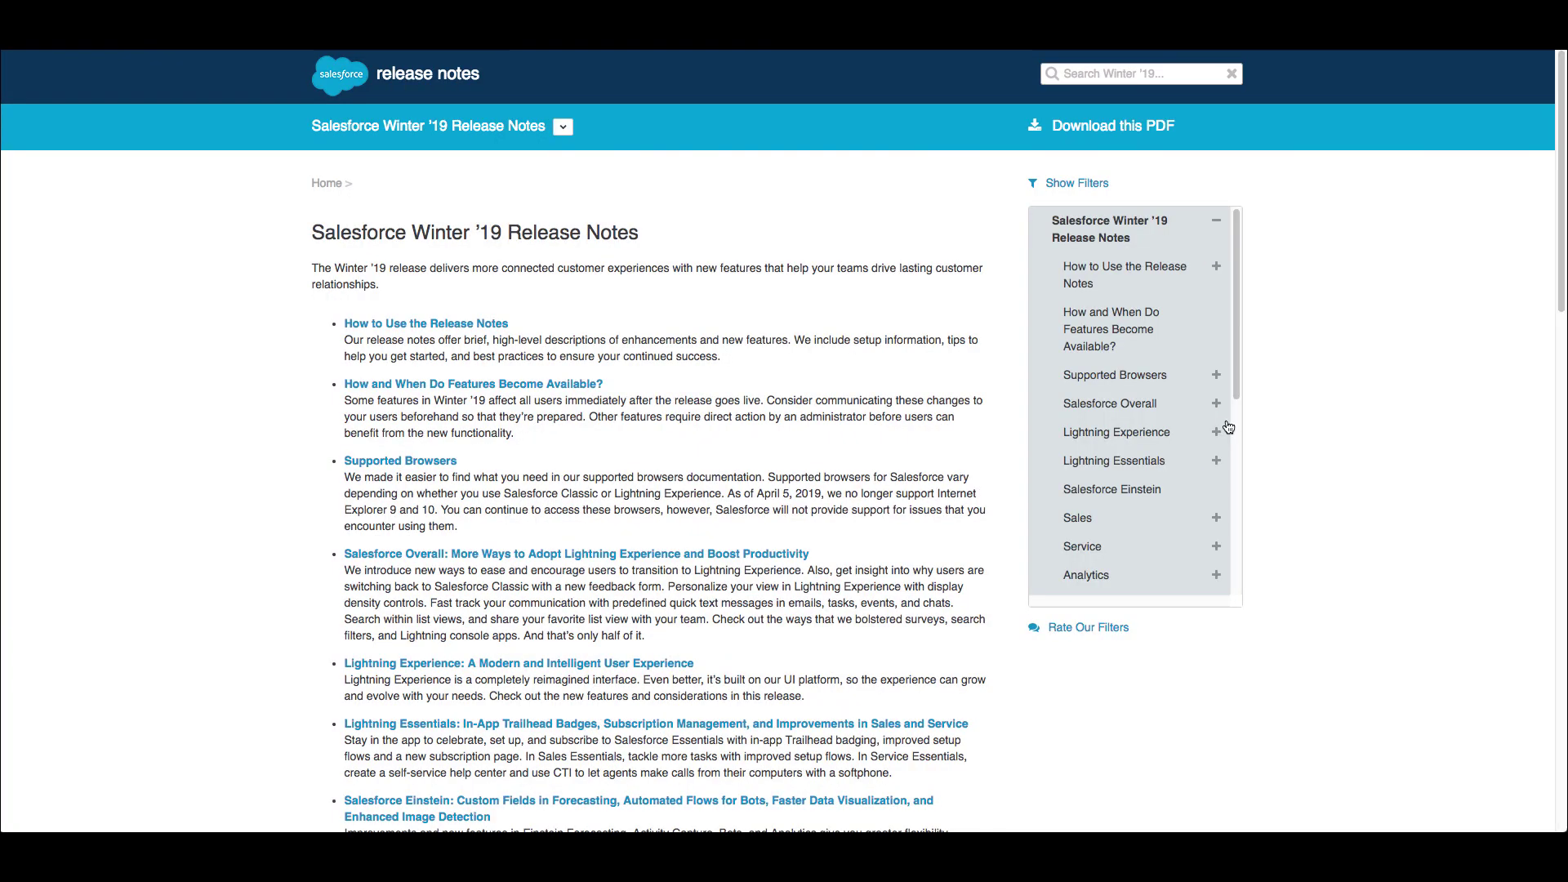
Step: Filter the release notes to Service > Field Service > Field Service Managed Package and open 'Add Custom Actions to the Dispatcher Console'
scroll(1220, 431, down, 3)
click(1216, 426)
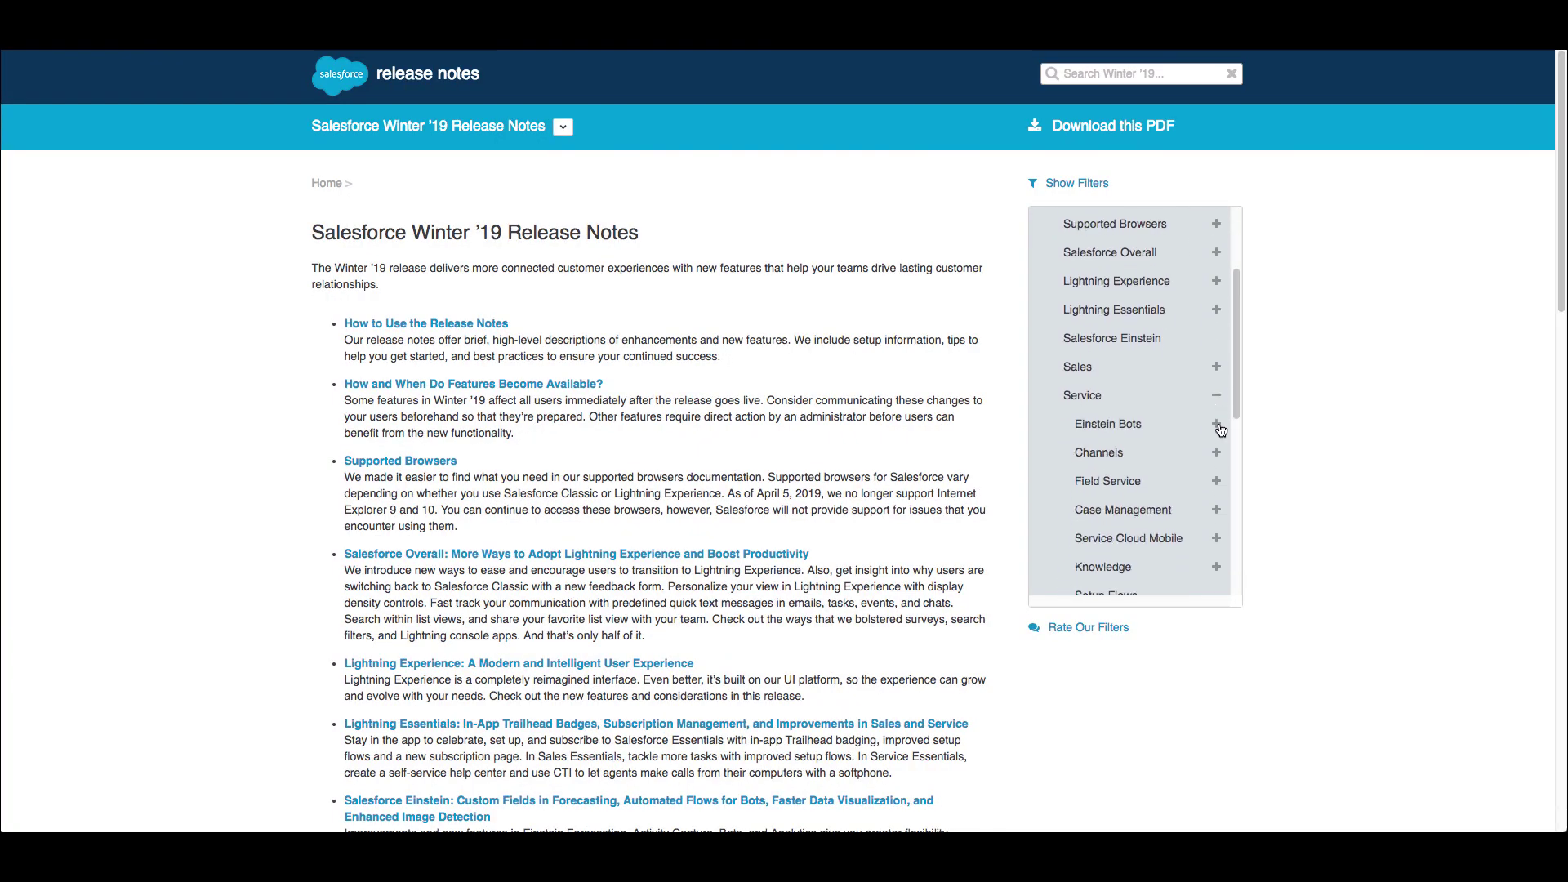
scroll(1217, 360, down, 2)
click(1216, 353)
scroll(1217, 392, down, 5)
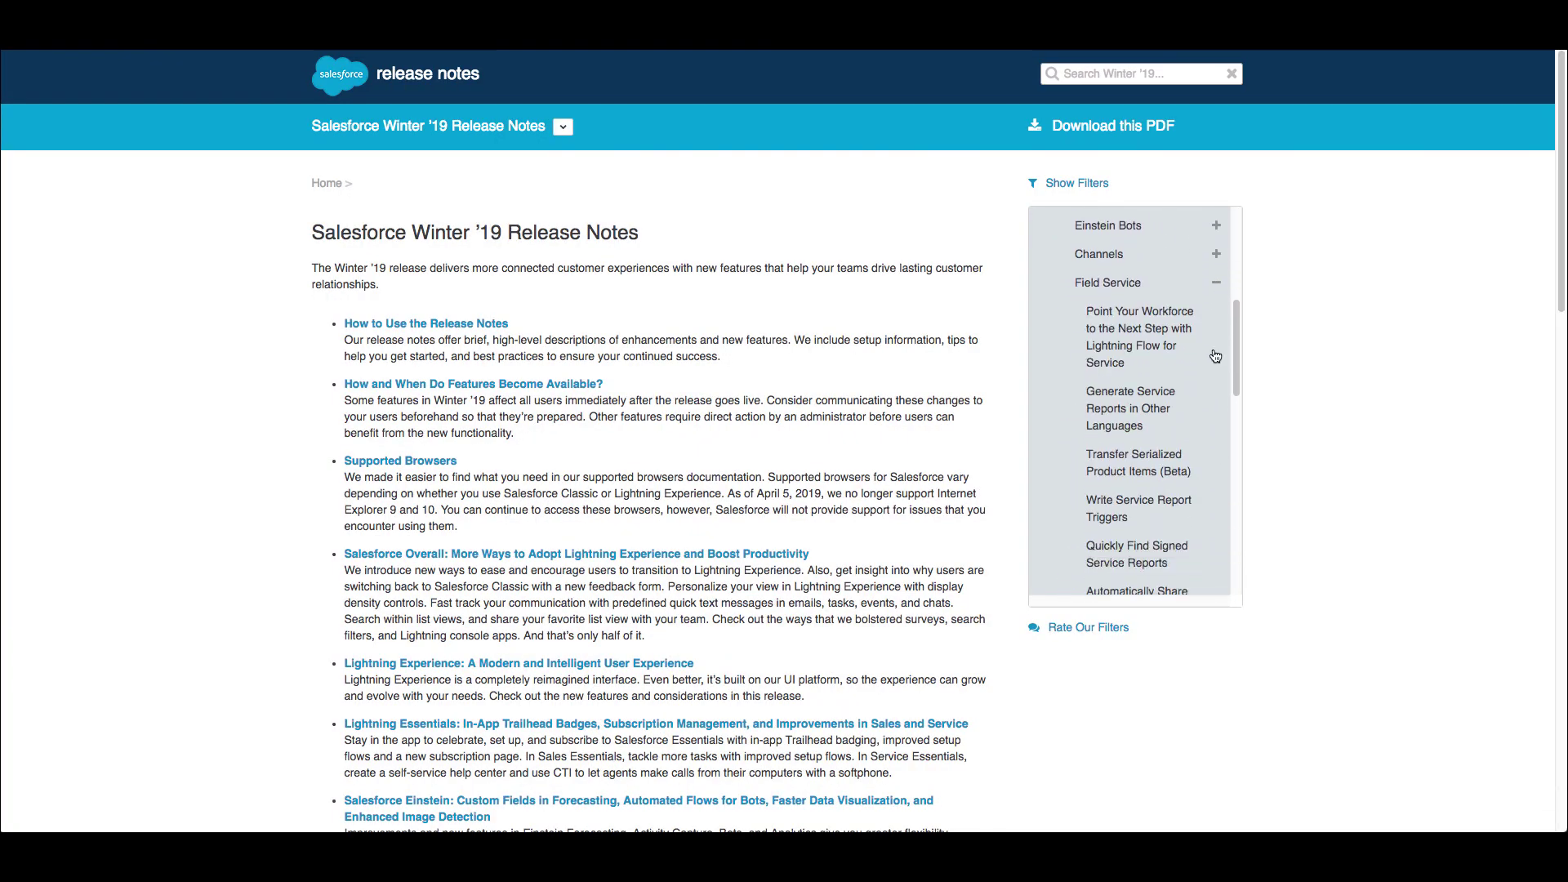
click(1216, 447)
scroll(1194, 444, down, 2)
click(1174, 488)
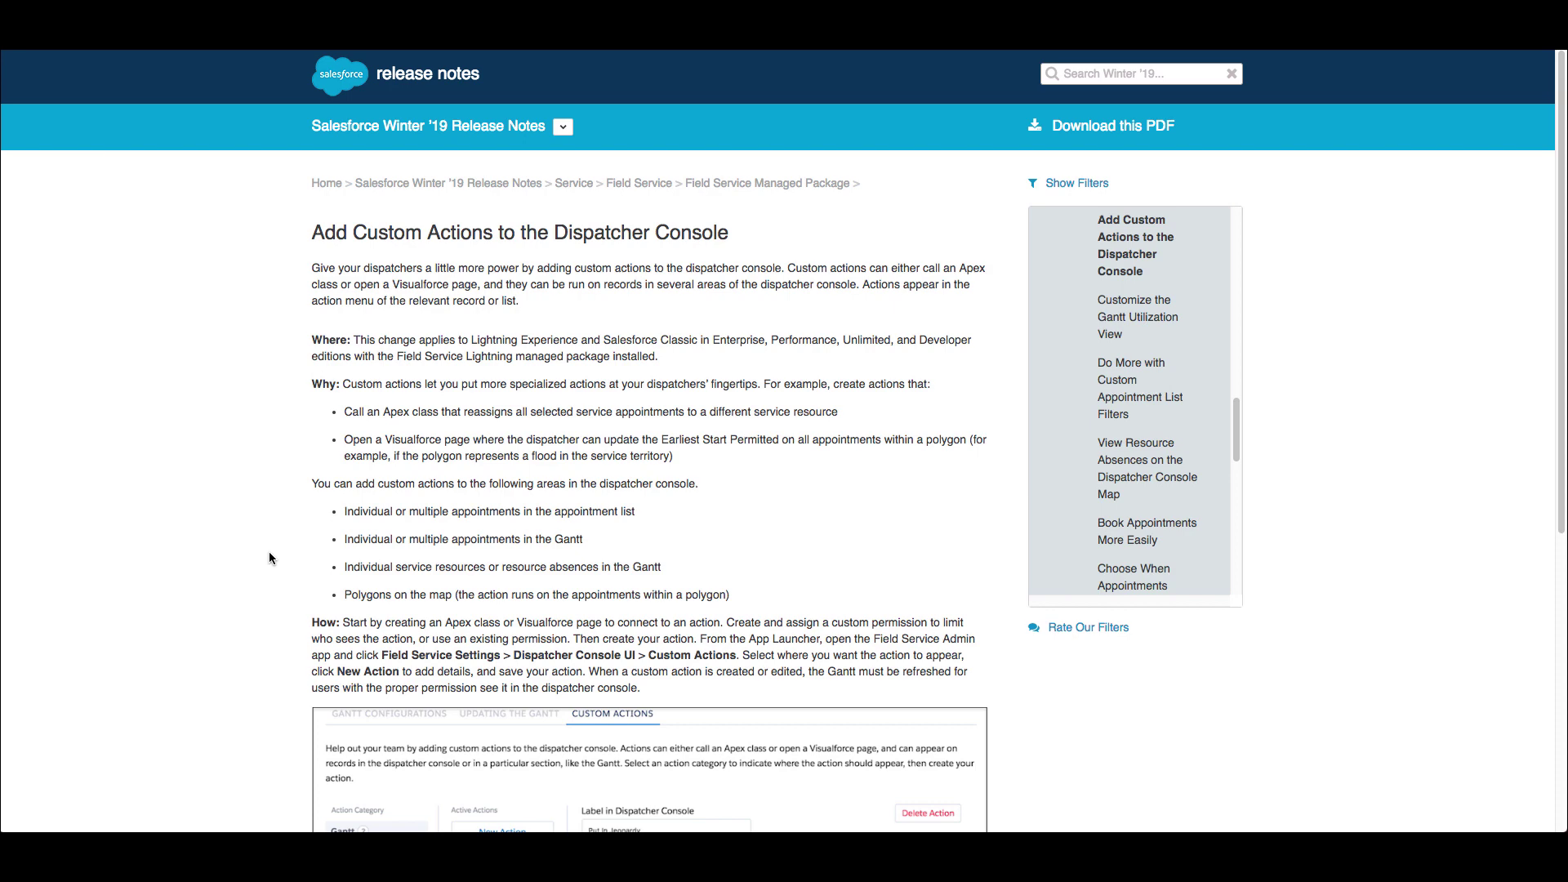
scroll(269, 558, down, 2)
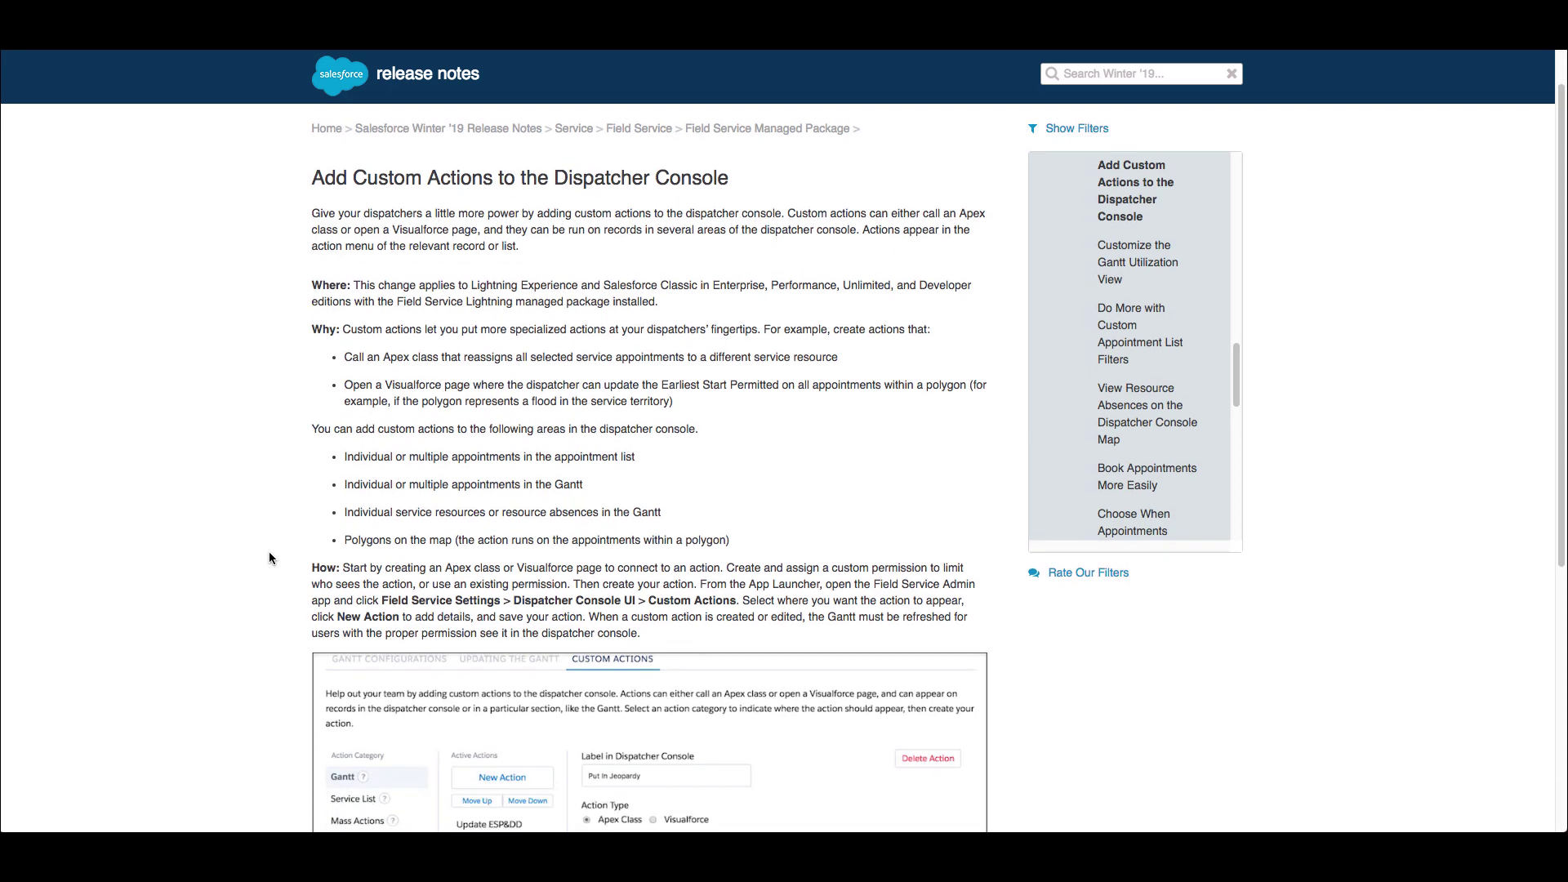
scroll(269, 555, down, 2)
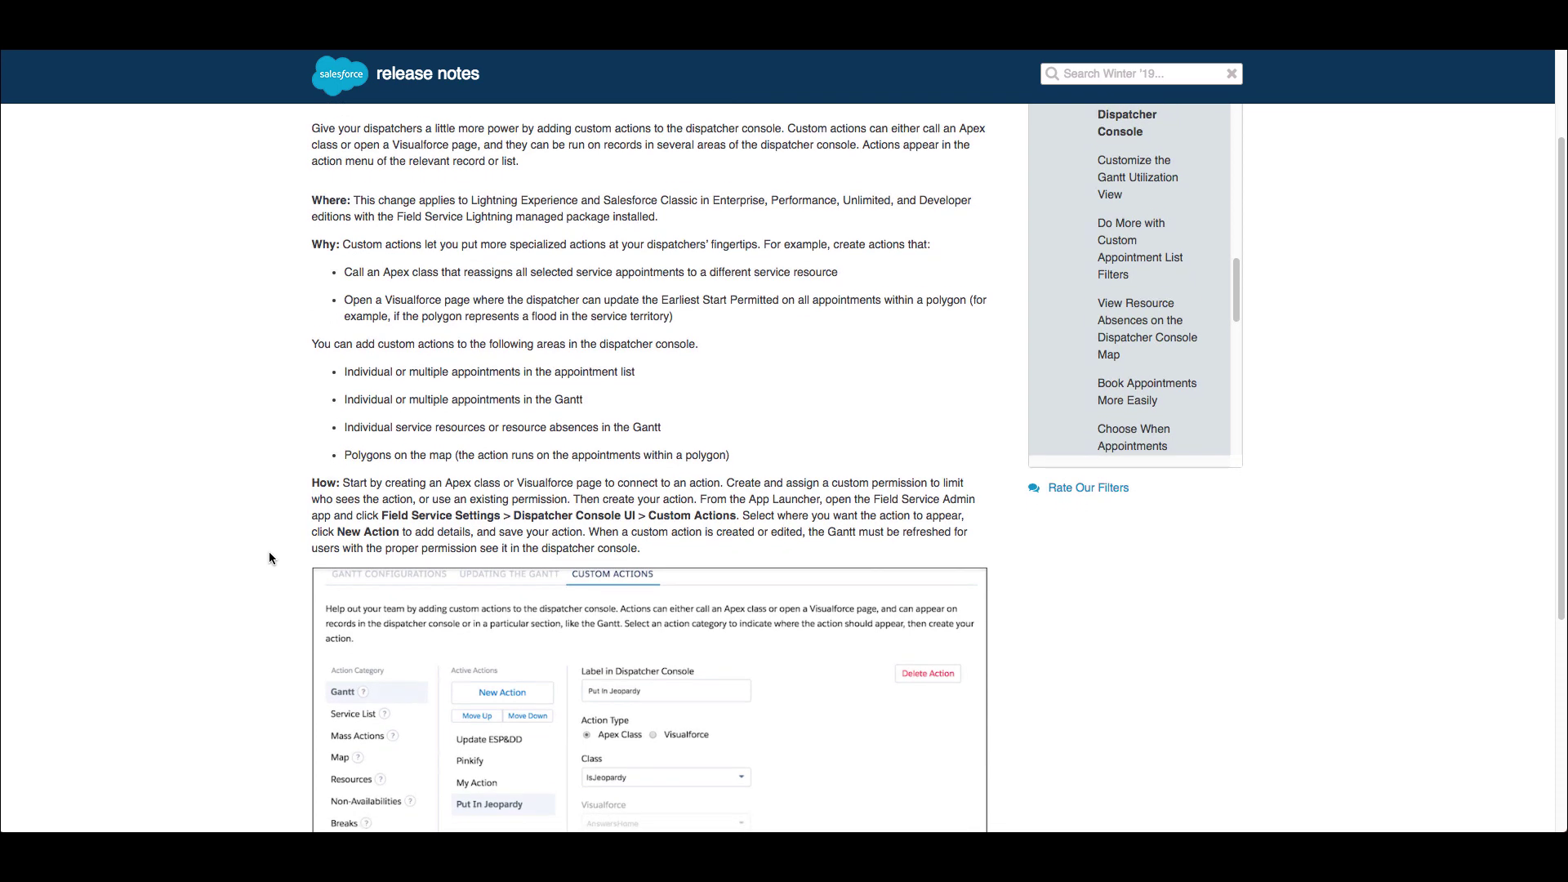
scroll(270, 558, down, 4)
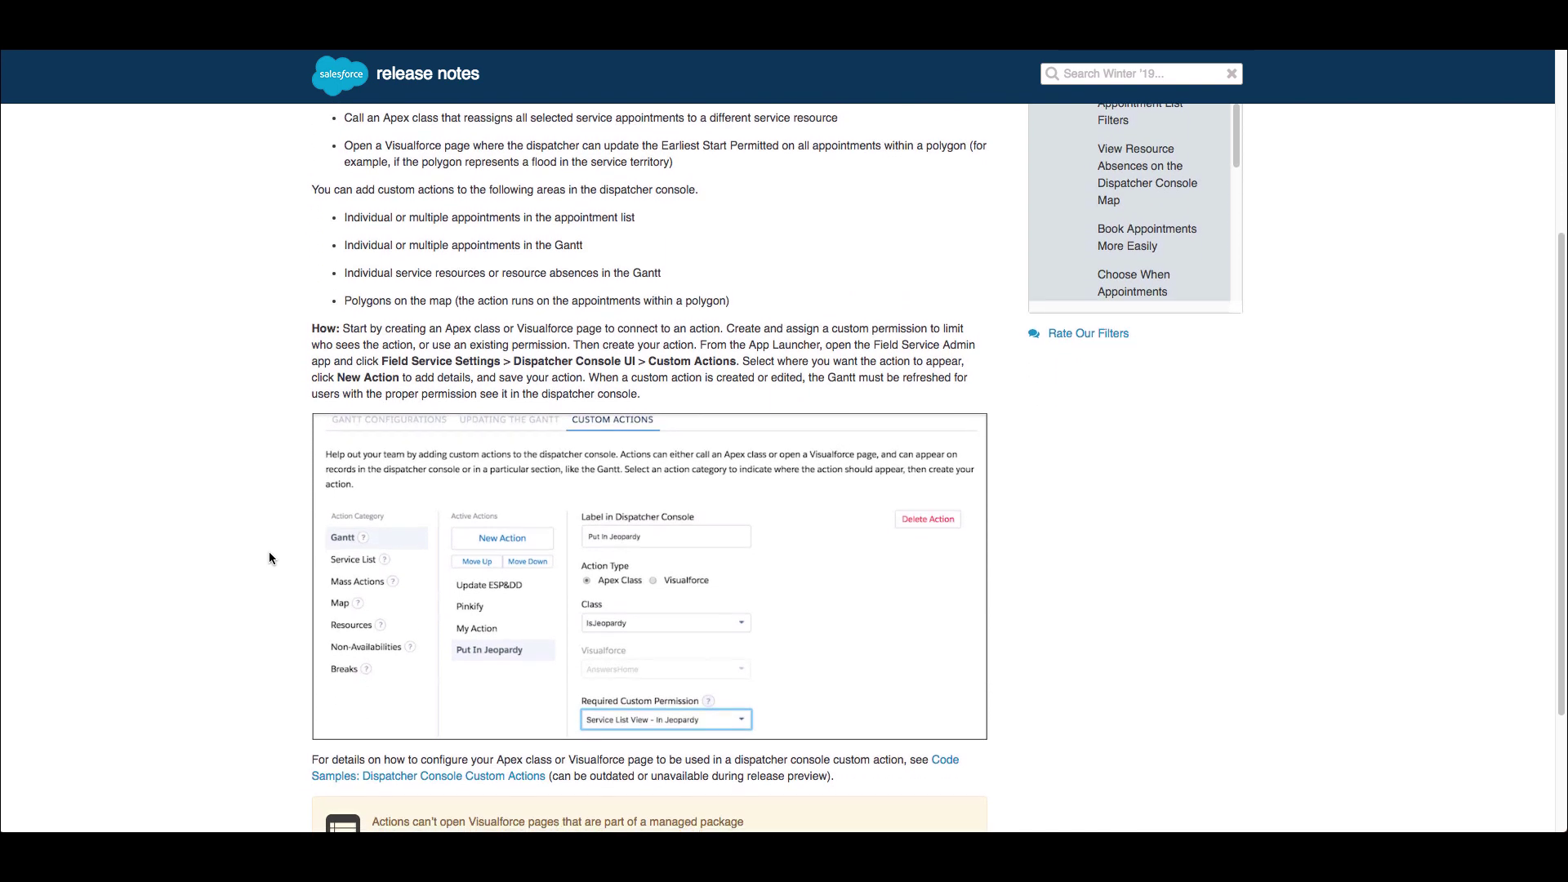
scroll(269, 557, down, 1)
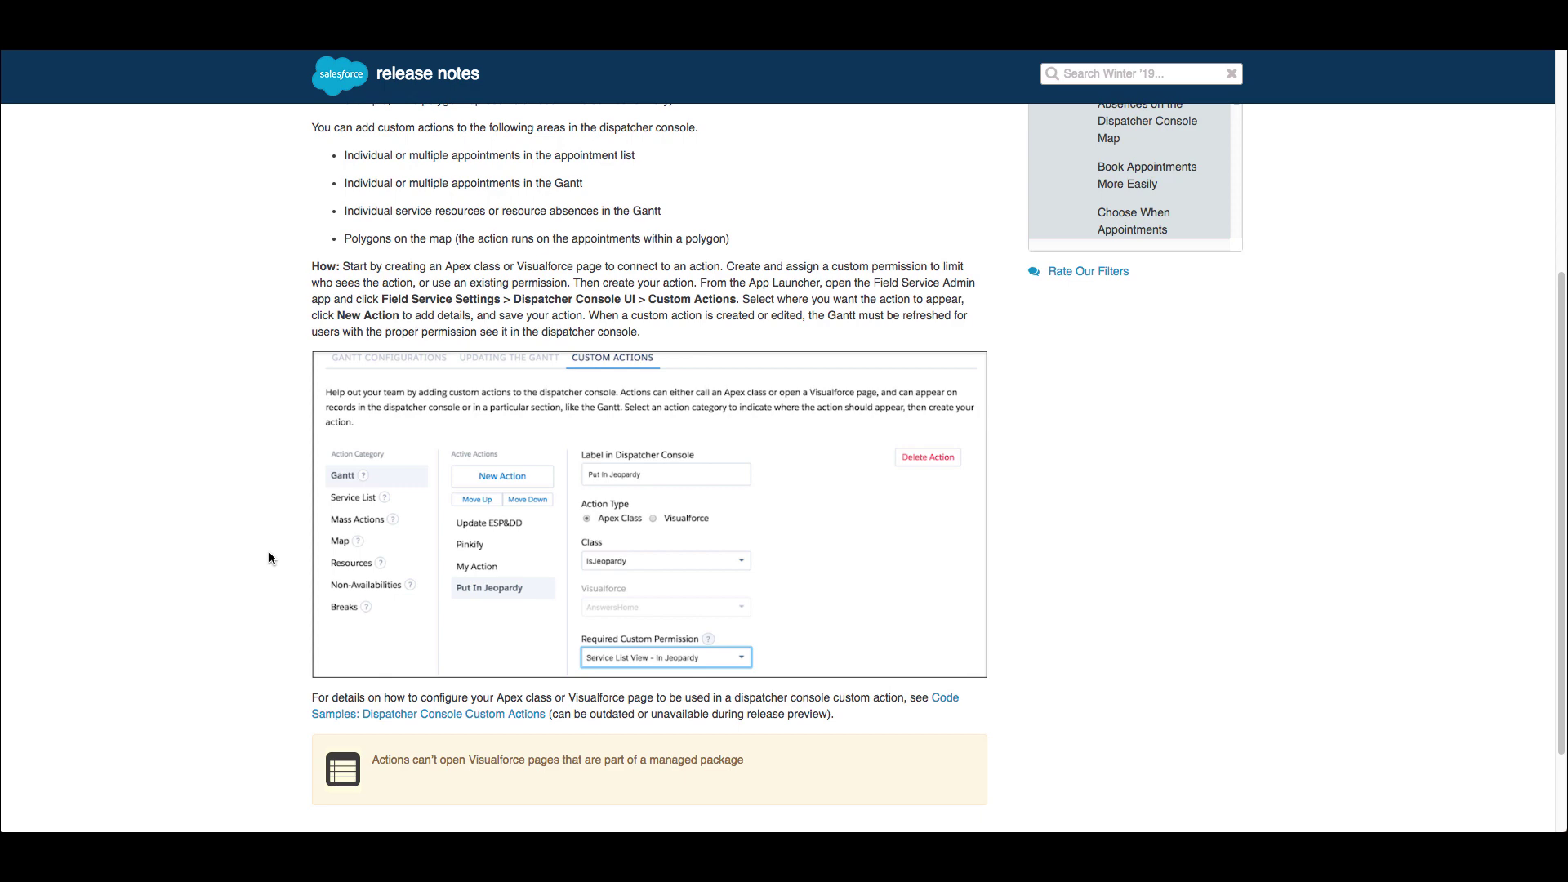
scroll(269, 558, up, 3)
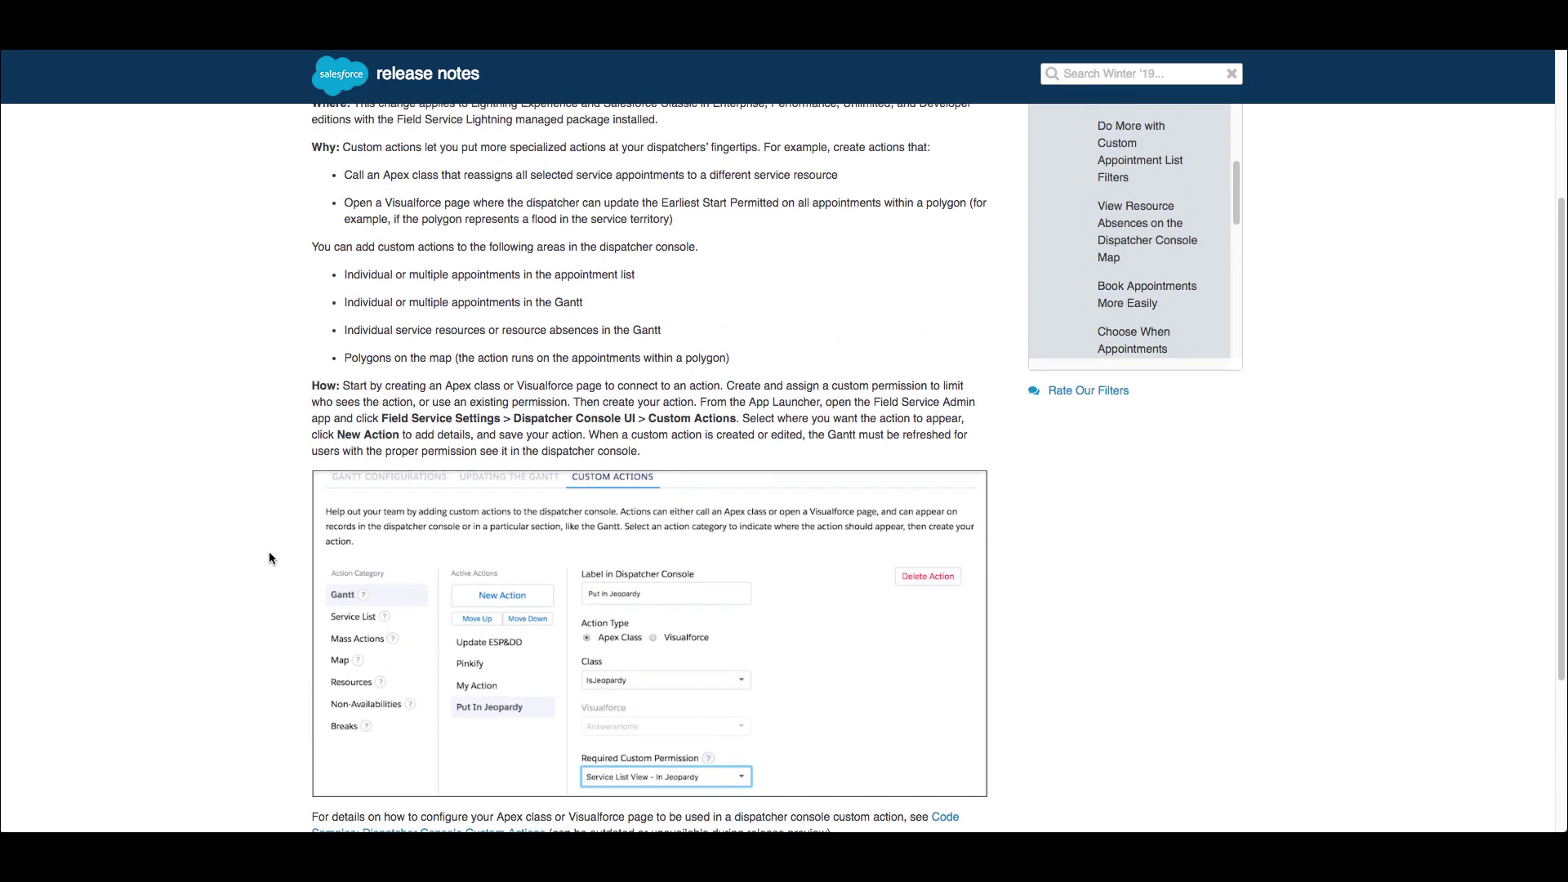
scroll(269, 558, up, 4)
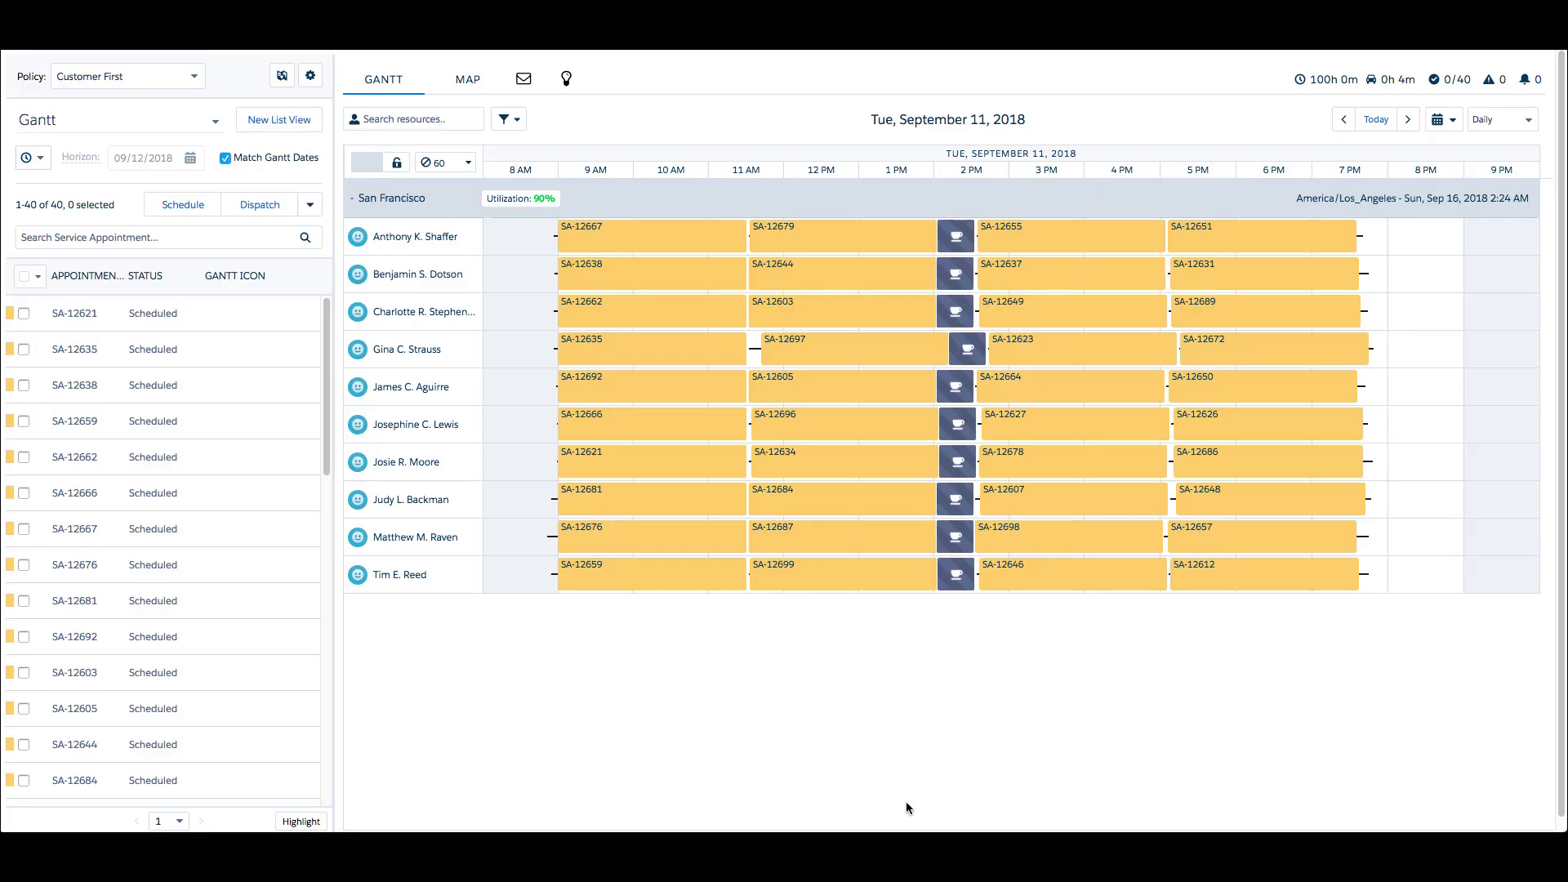
Step: Show the weather for SA-12697, then select all 40 appointments and show their weather via Dispatch
right_click(827, 356)
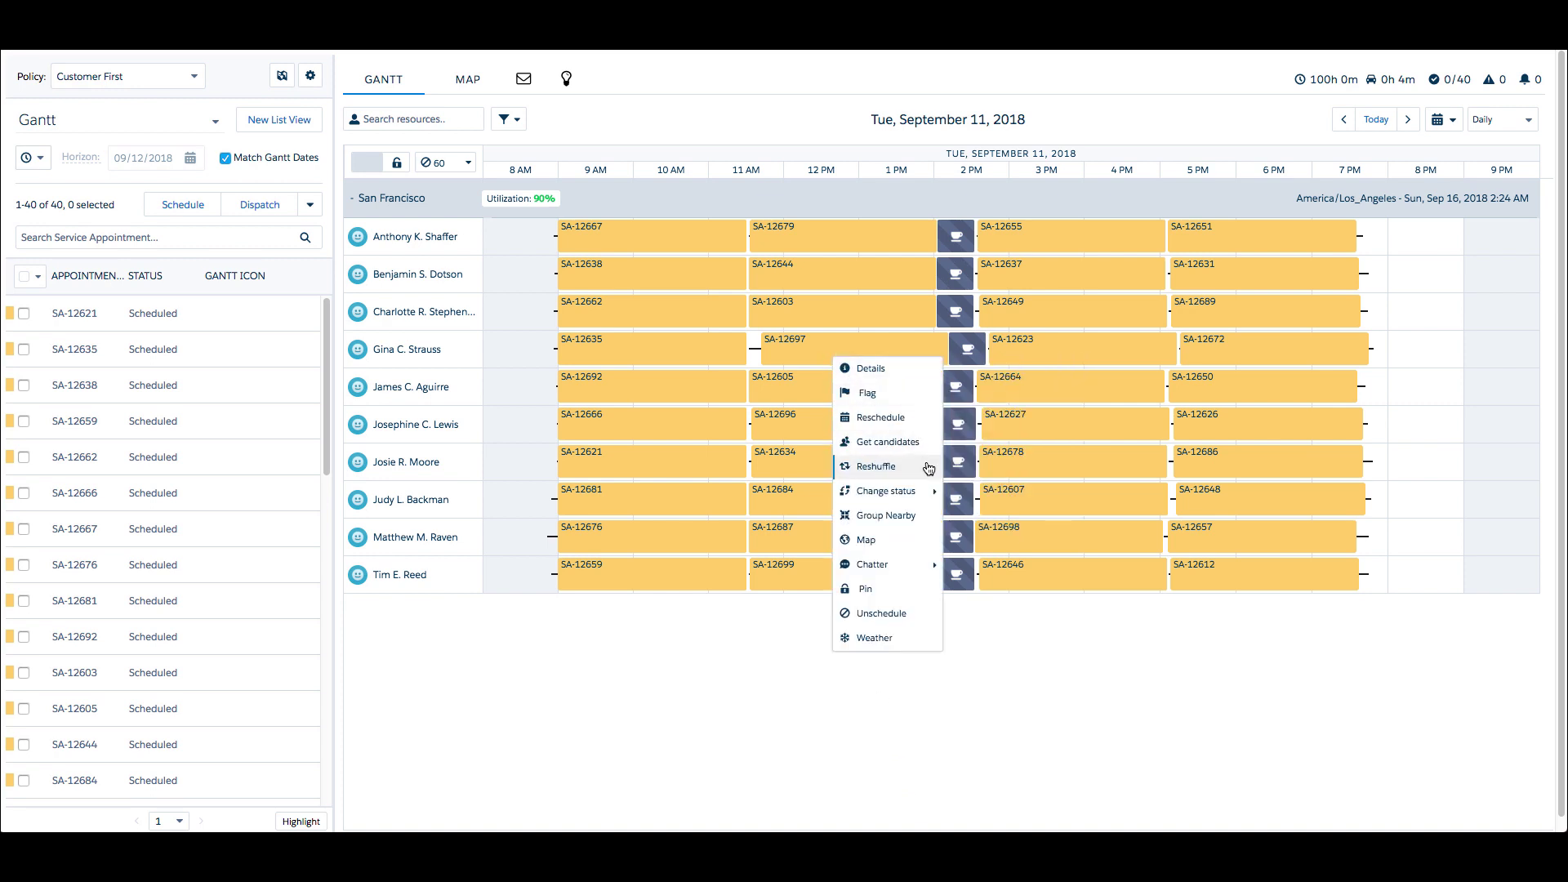
click(911, 642)
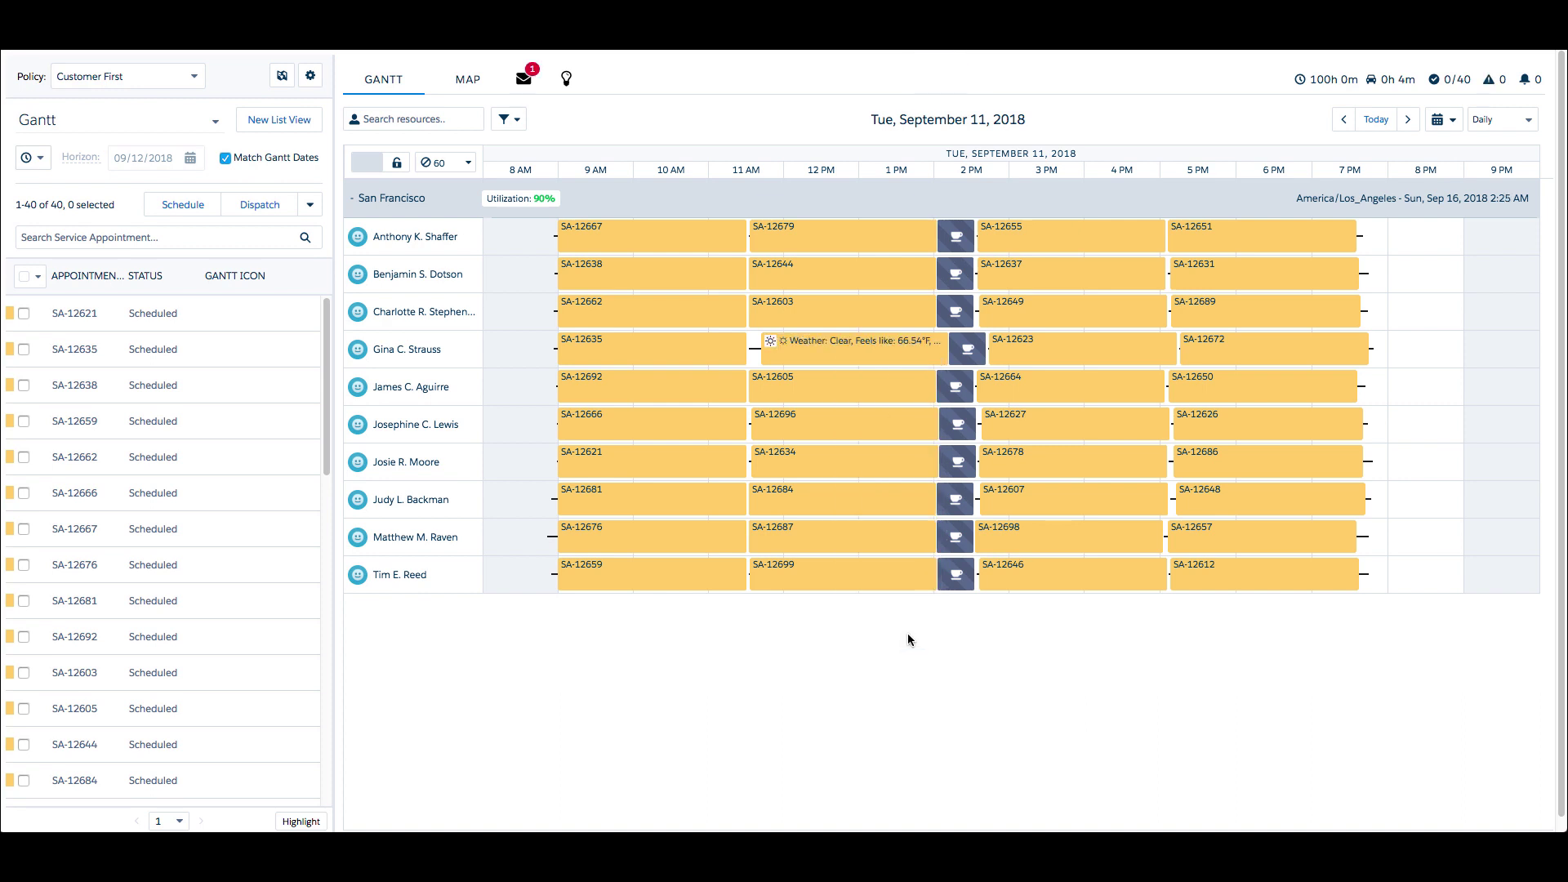
mouse_move(842, 351)
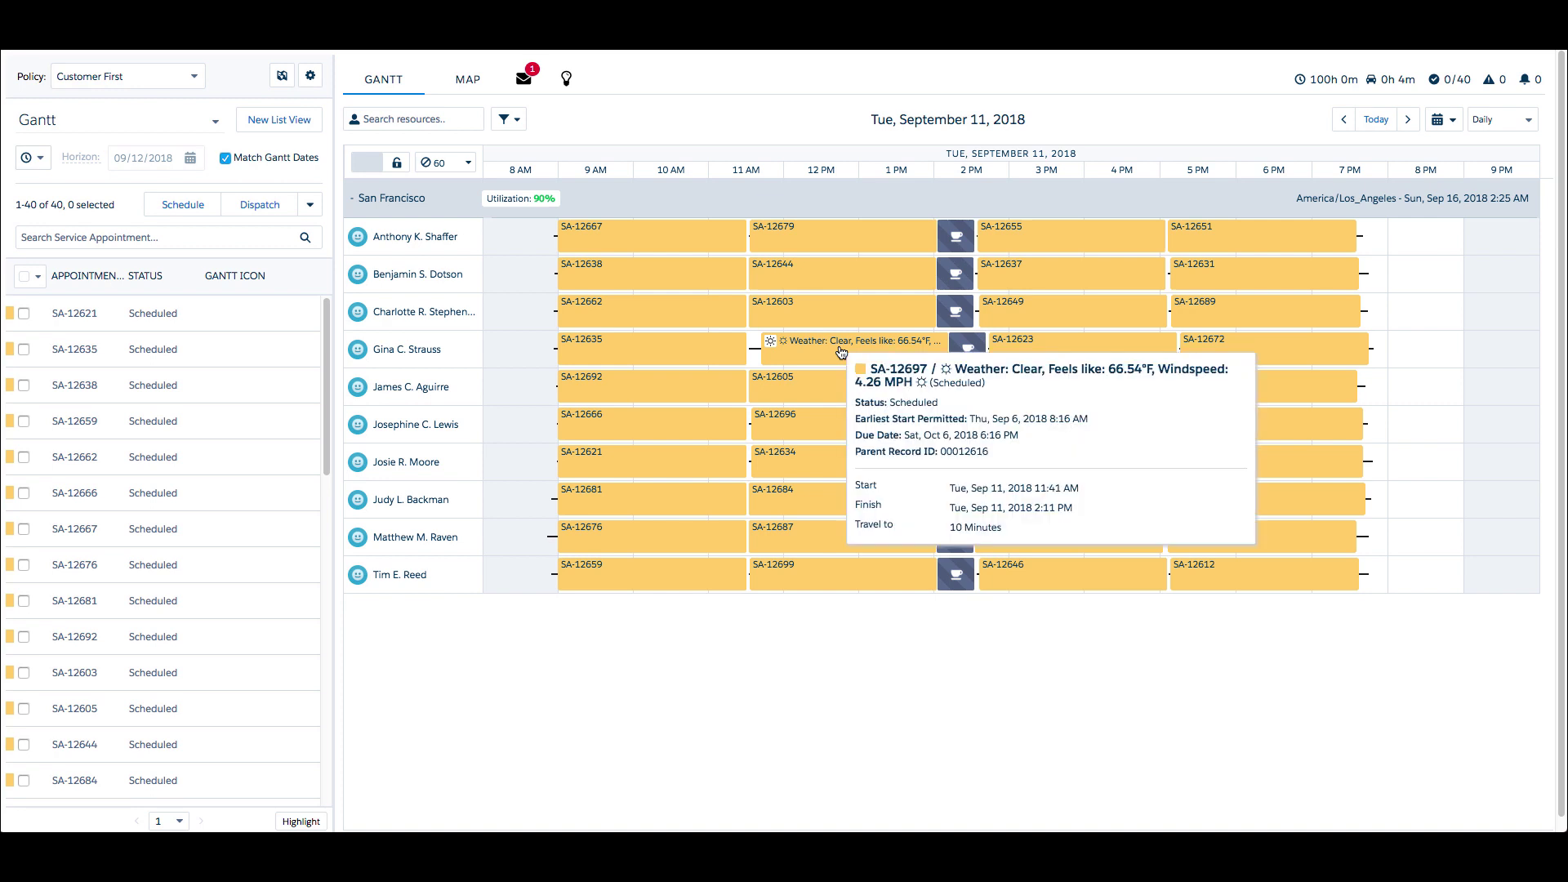
click(33, 276)
click(70, 311)
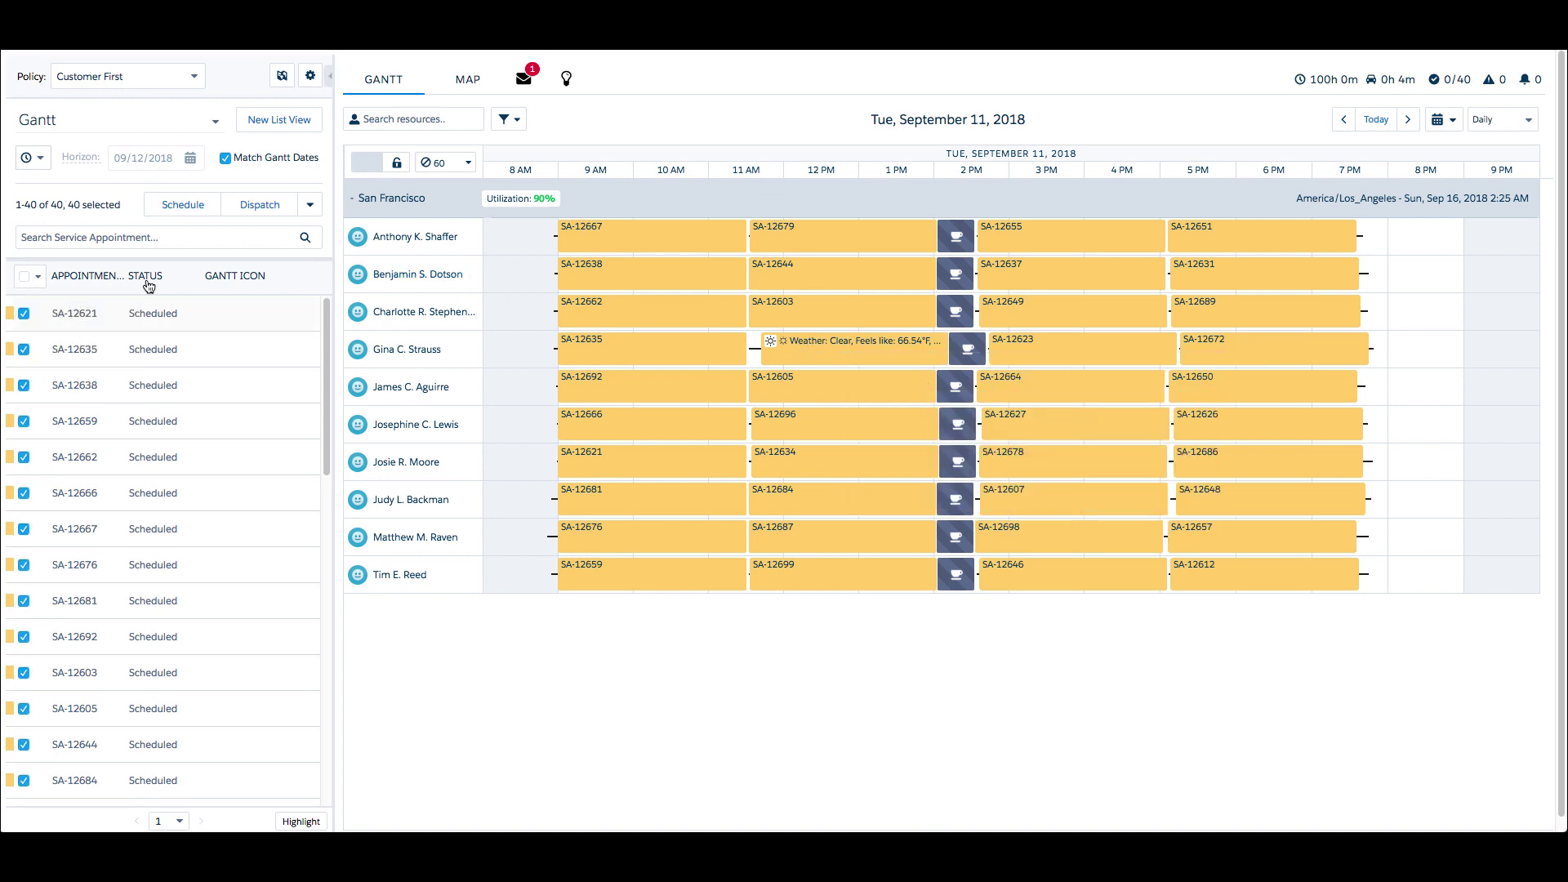
click(311, 205)
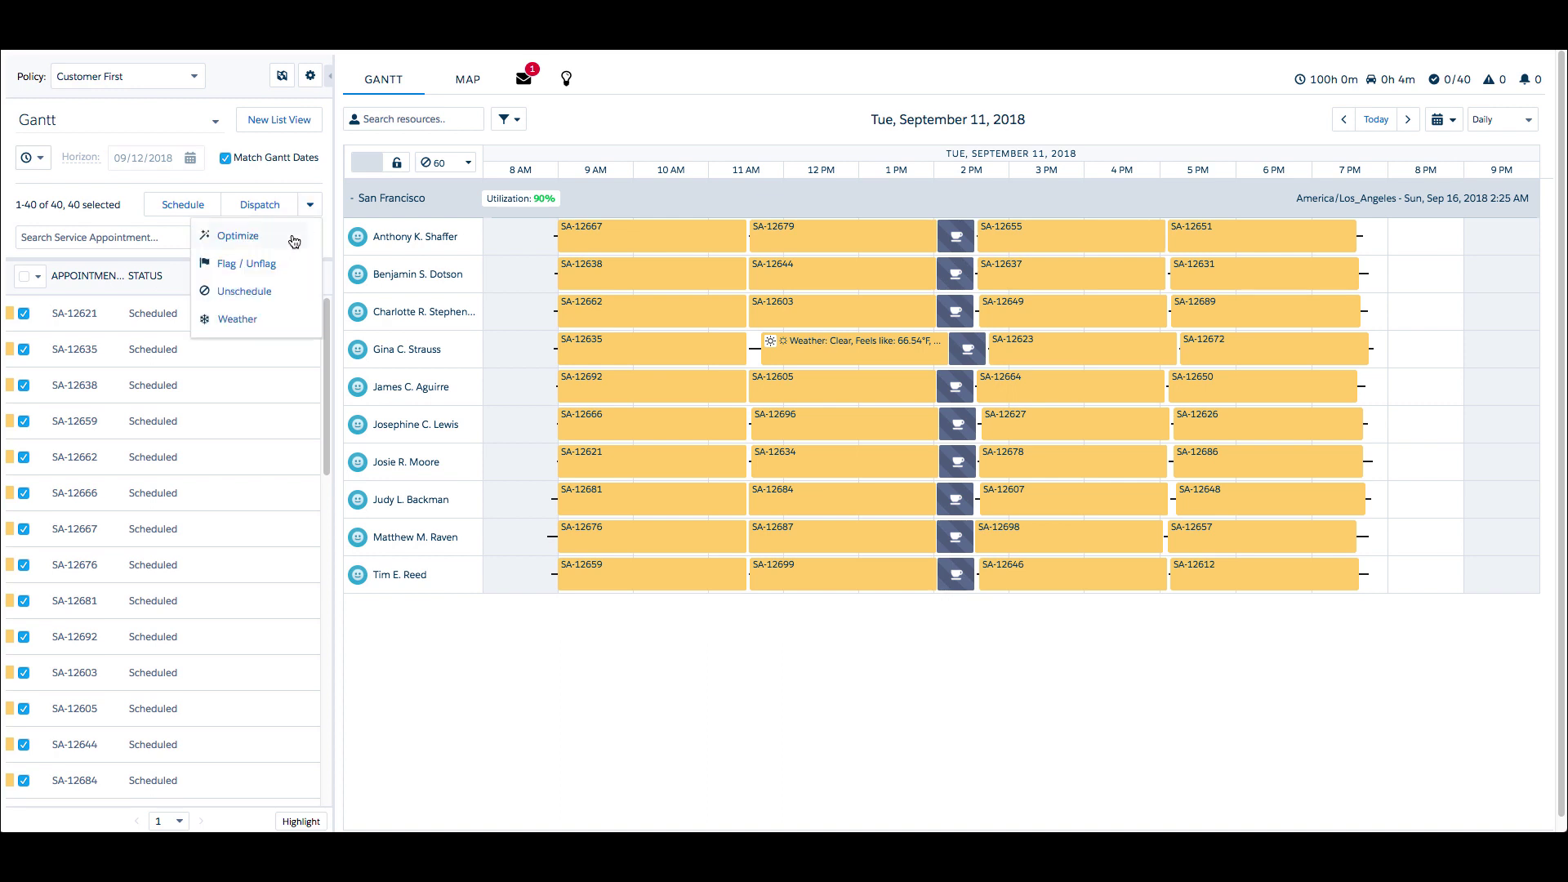
click(238, 320)
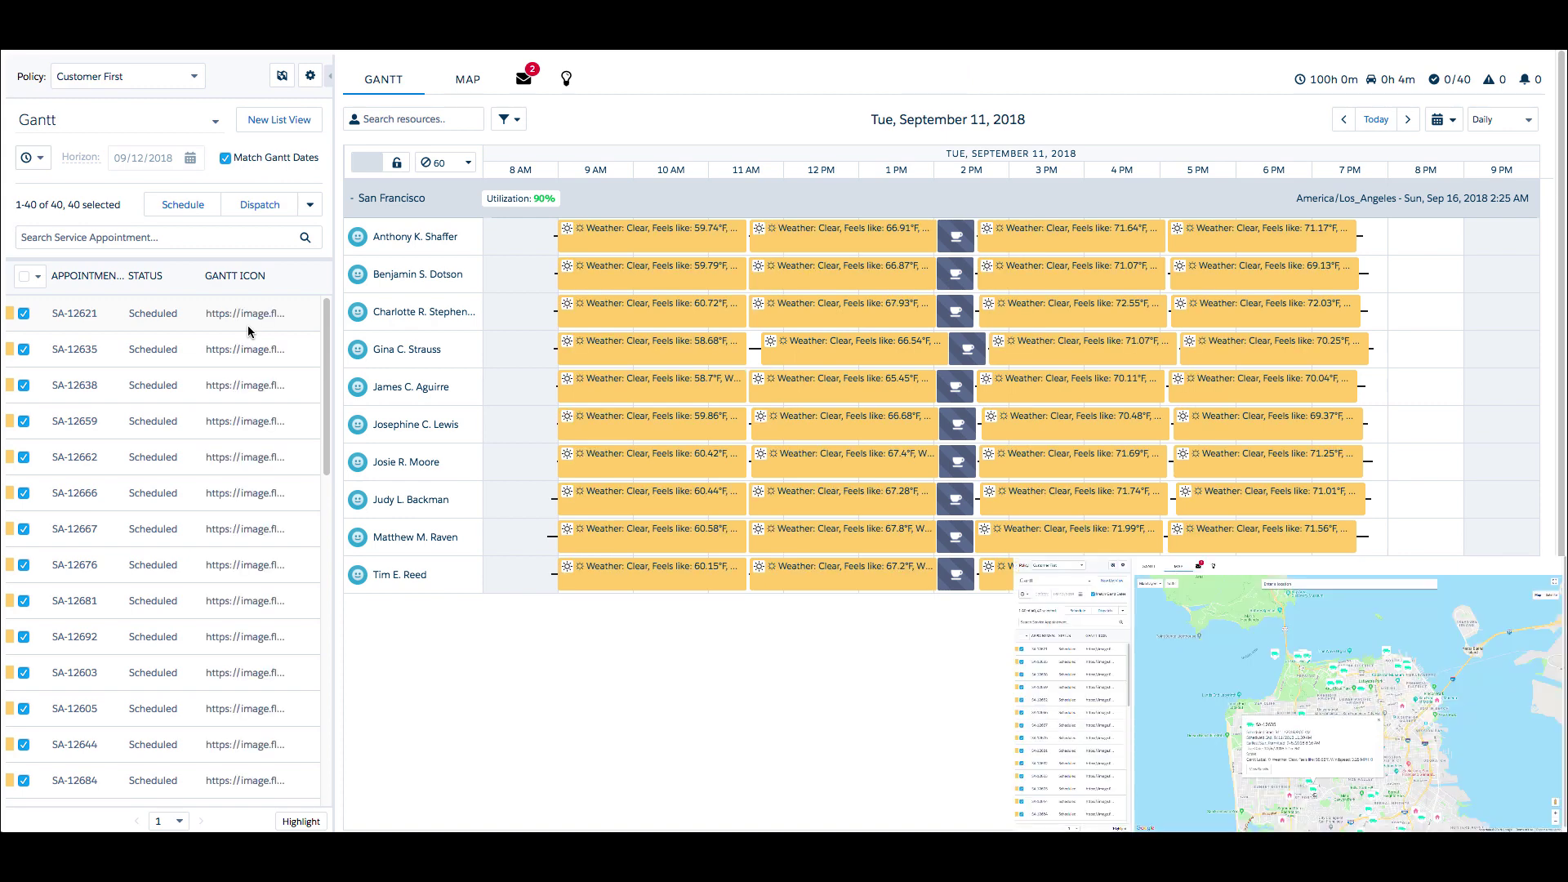
mouse_move(570, 582)
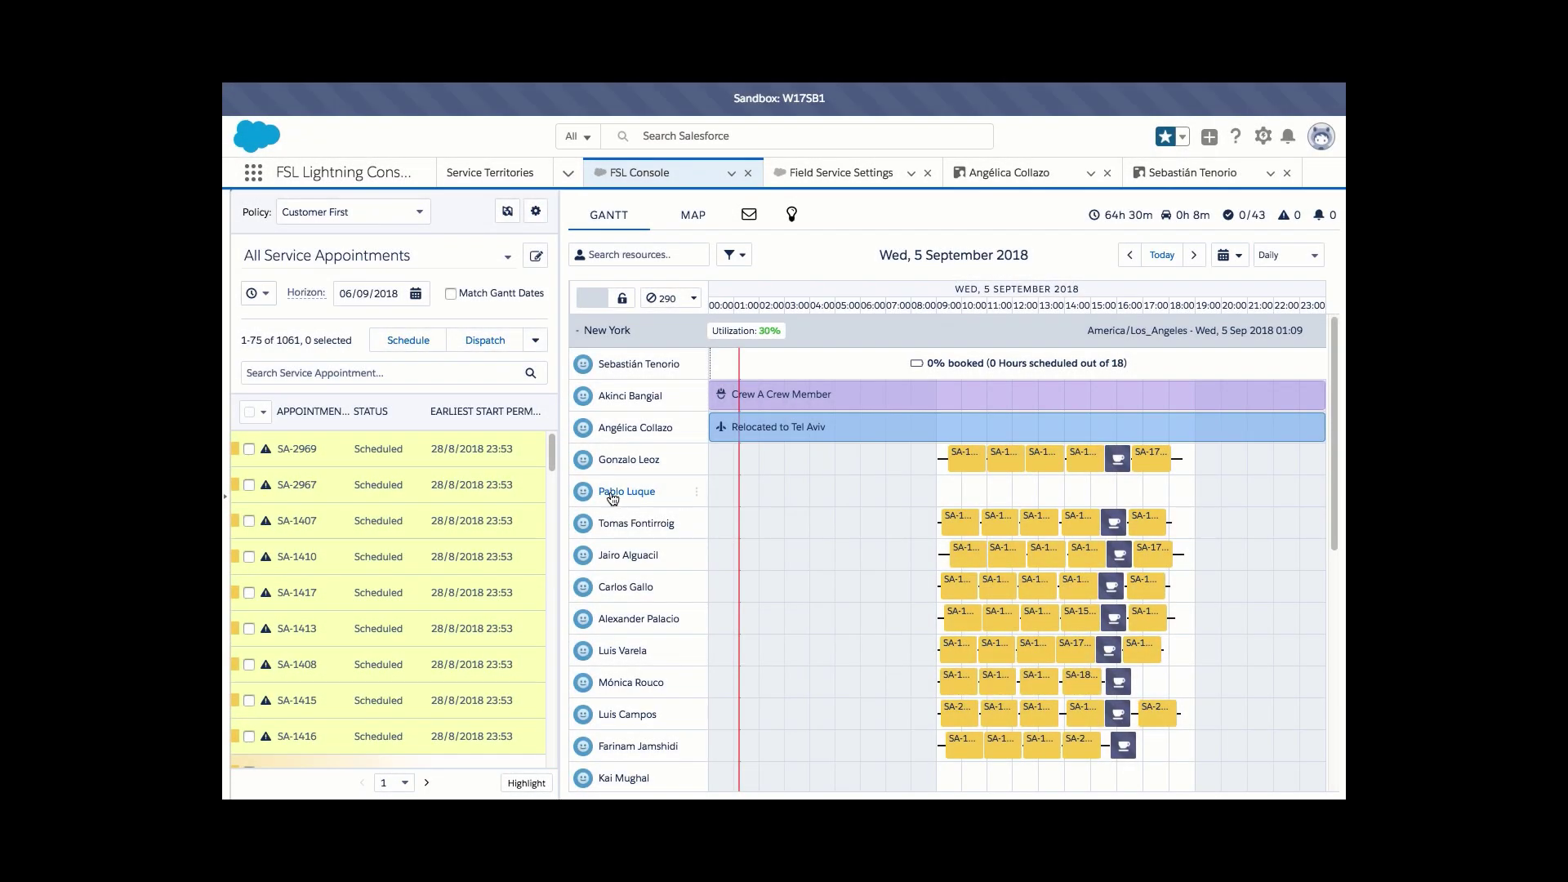
Step: Relocate the technician to the Tel Aviv territory for 09/05–09/12/2018 and search KAYAK flights from New York
click(694, 497)
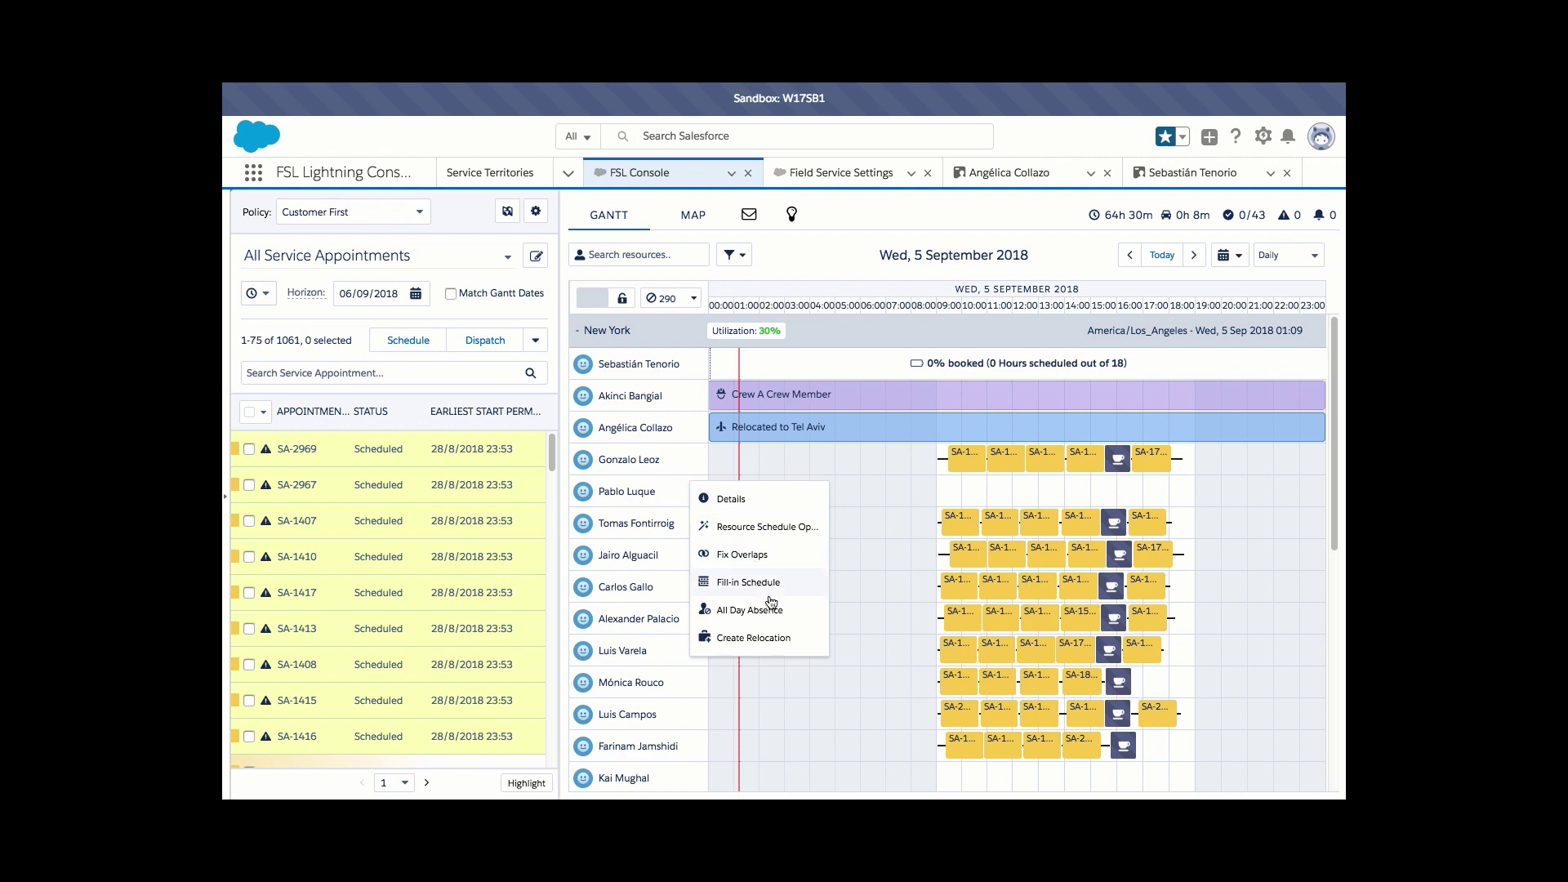
click(731, 644)
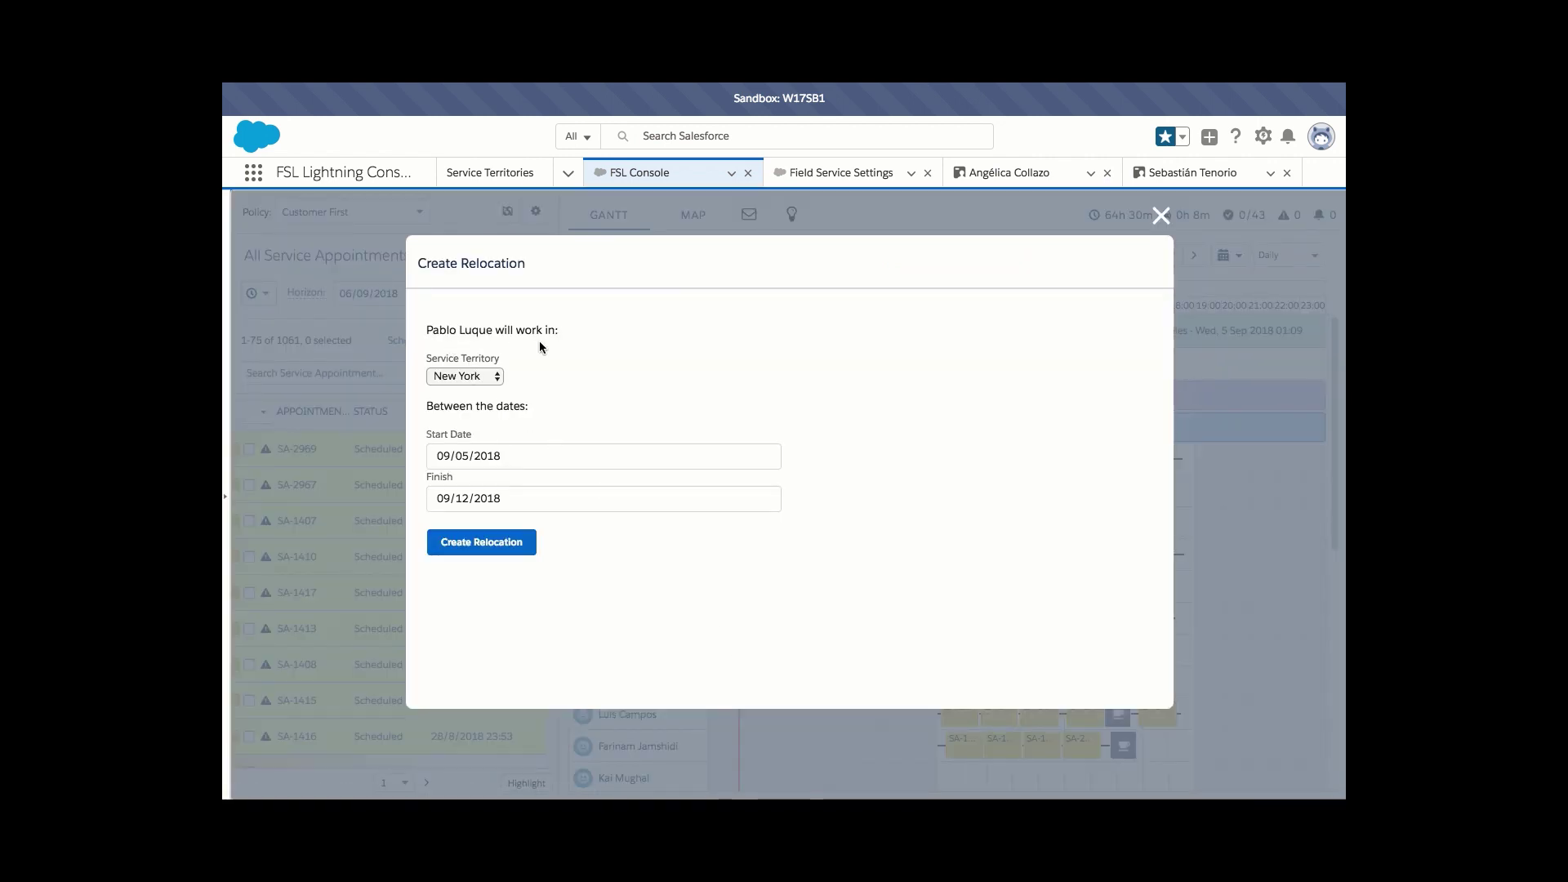
click(471, 381)
click(454, 405)
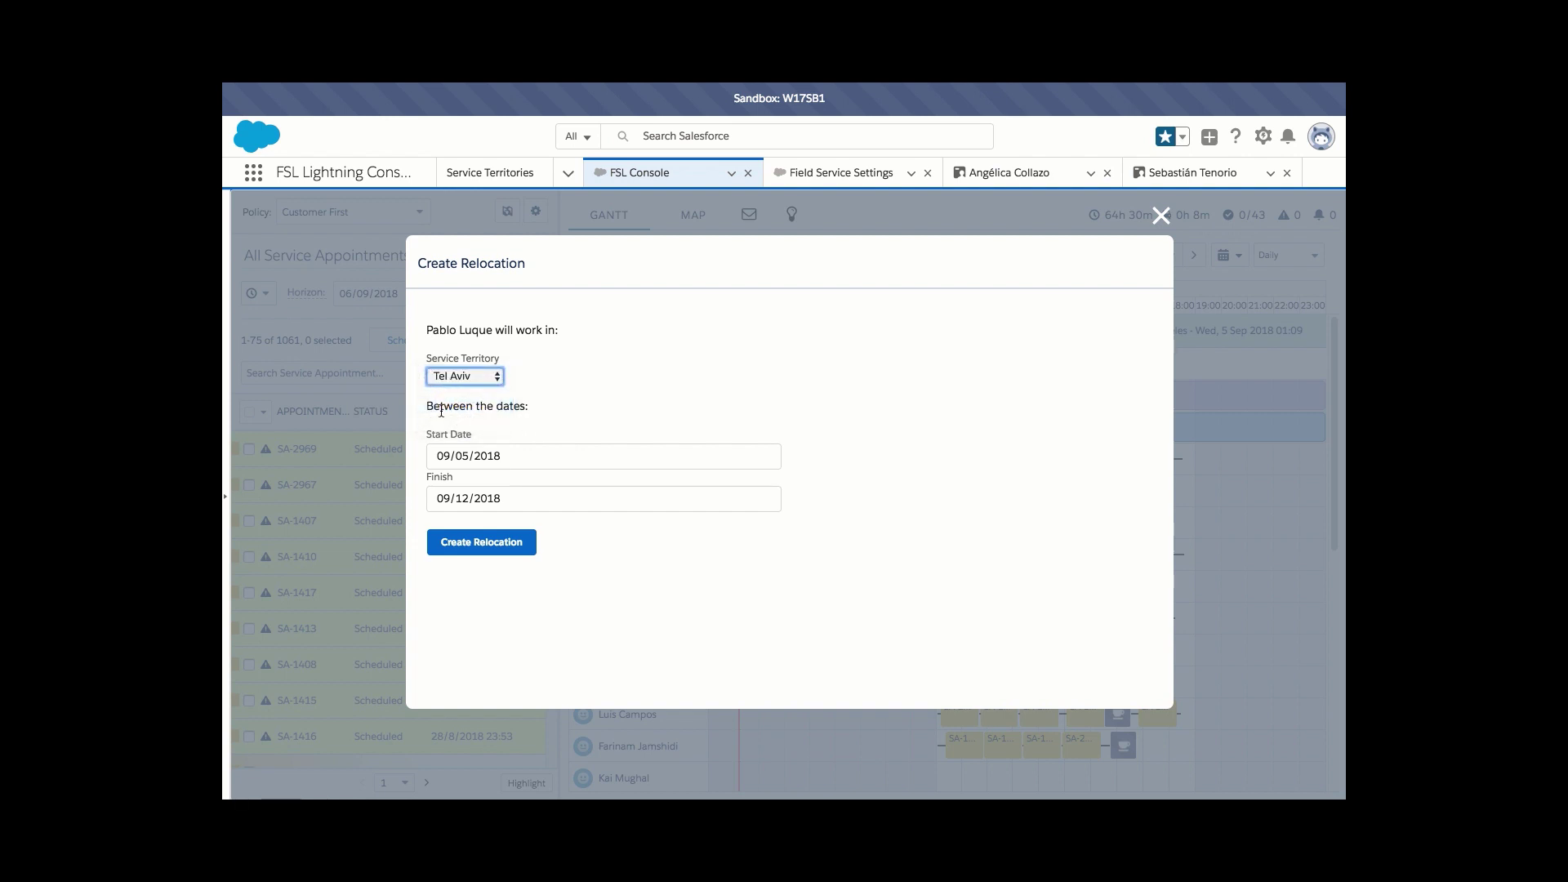
click(508, 555)
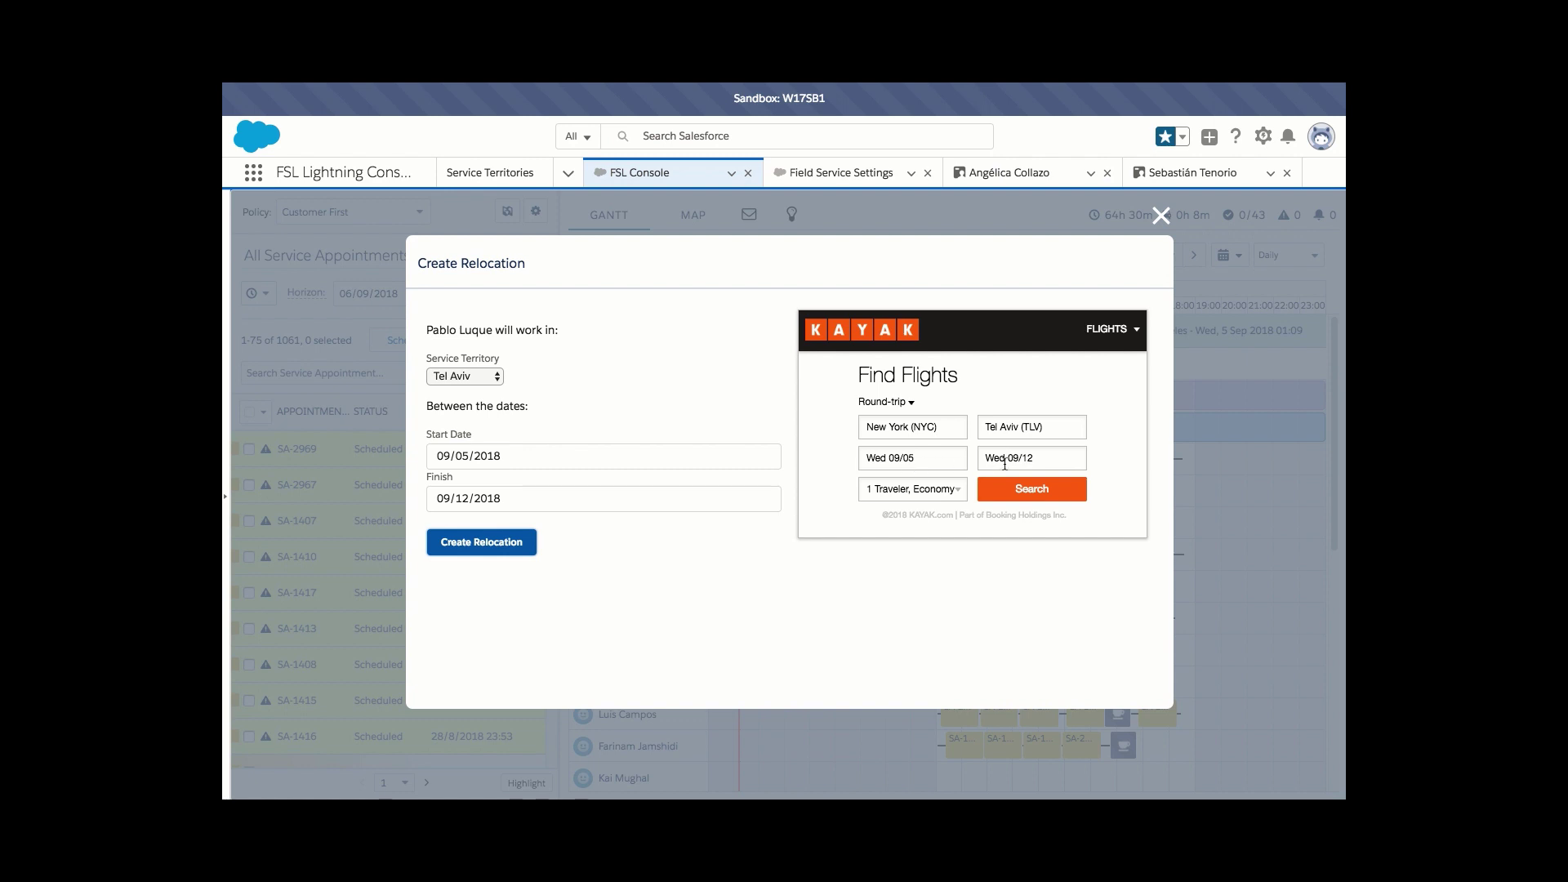
click(1036, 499)
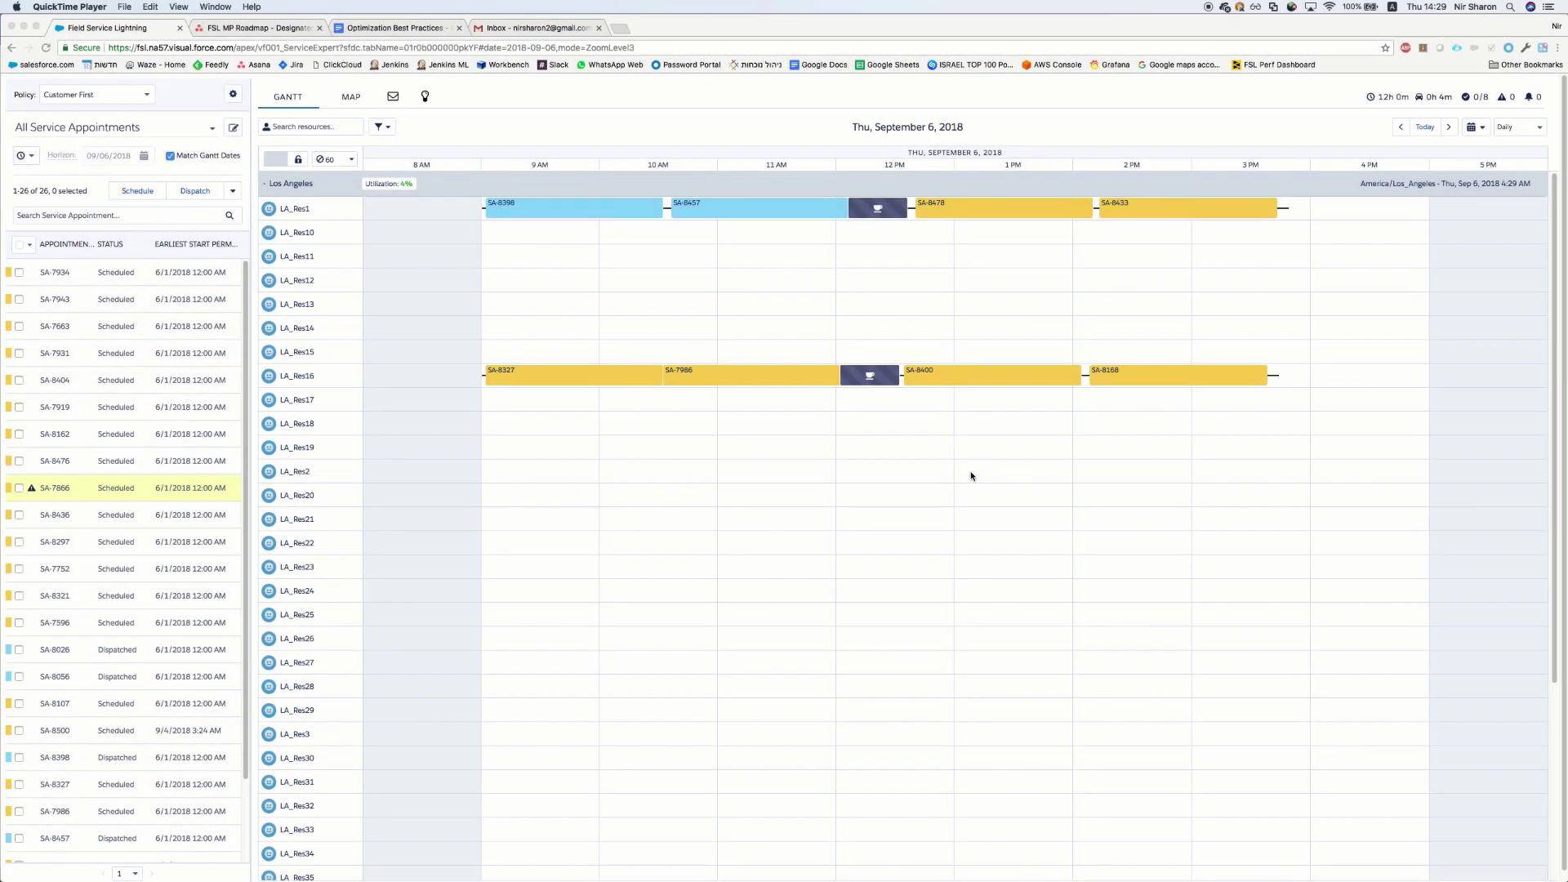
Step: Drag appointment SA-8400 onto the LA_Res1 resource row
click(977, 438)
mouse_move(965, 382)
drag(964, 382, 996, 217)
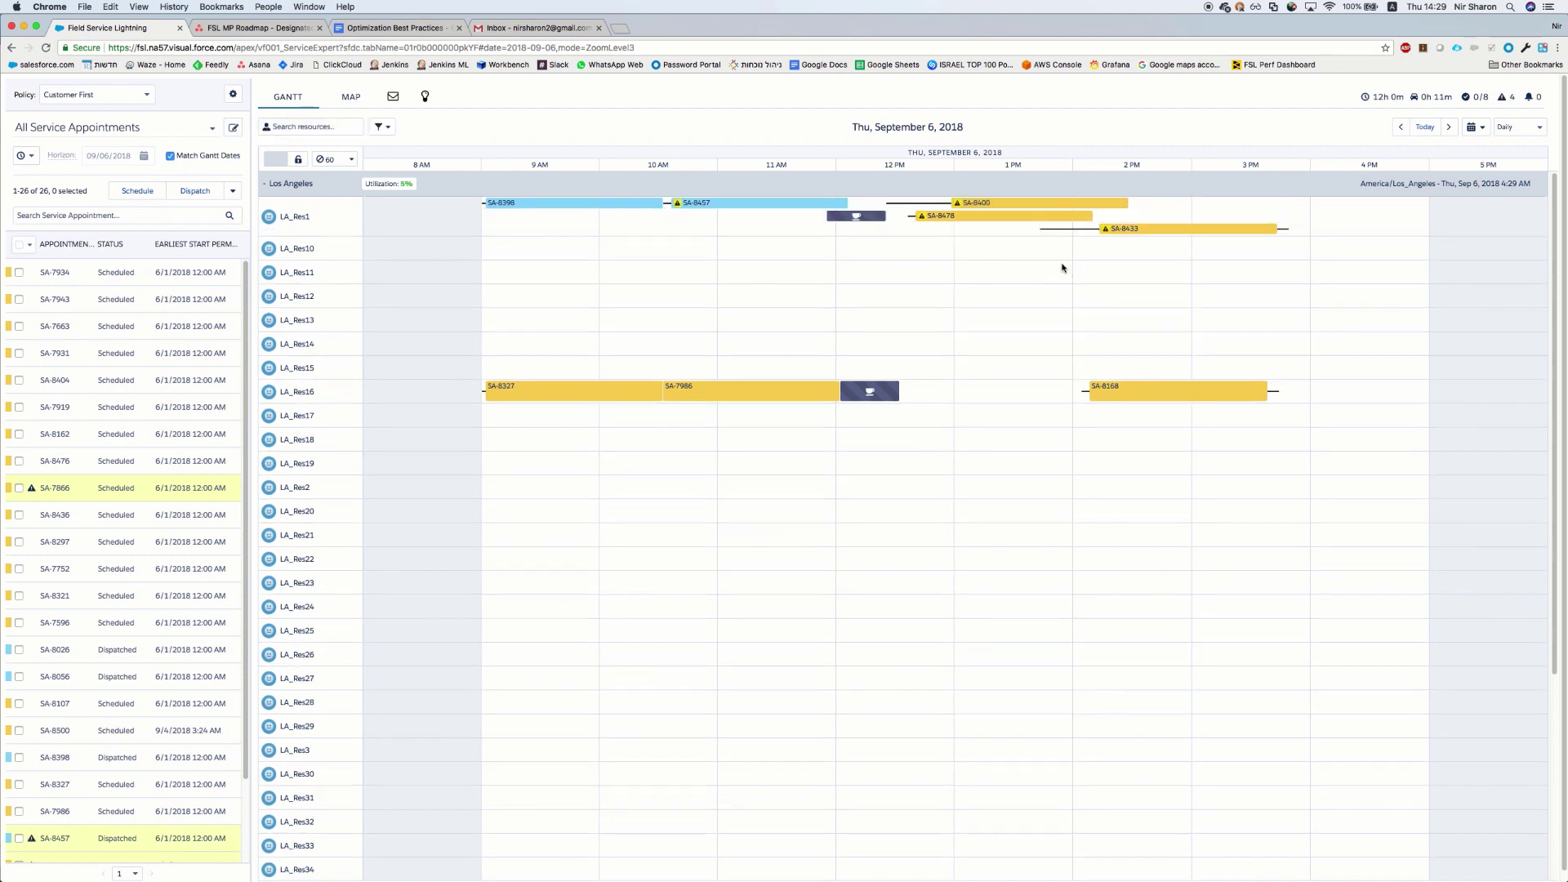
Step: Review LA_Res1's Resource Schedule Optimization options without running it, then optimize SA-8400
right_click(350, 217)
click(404, 249)
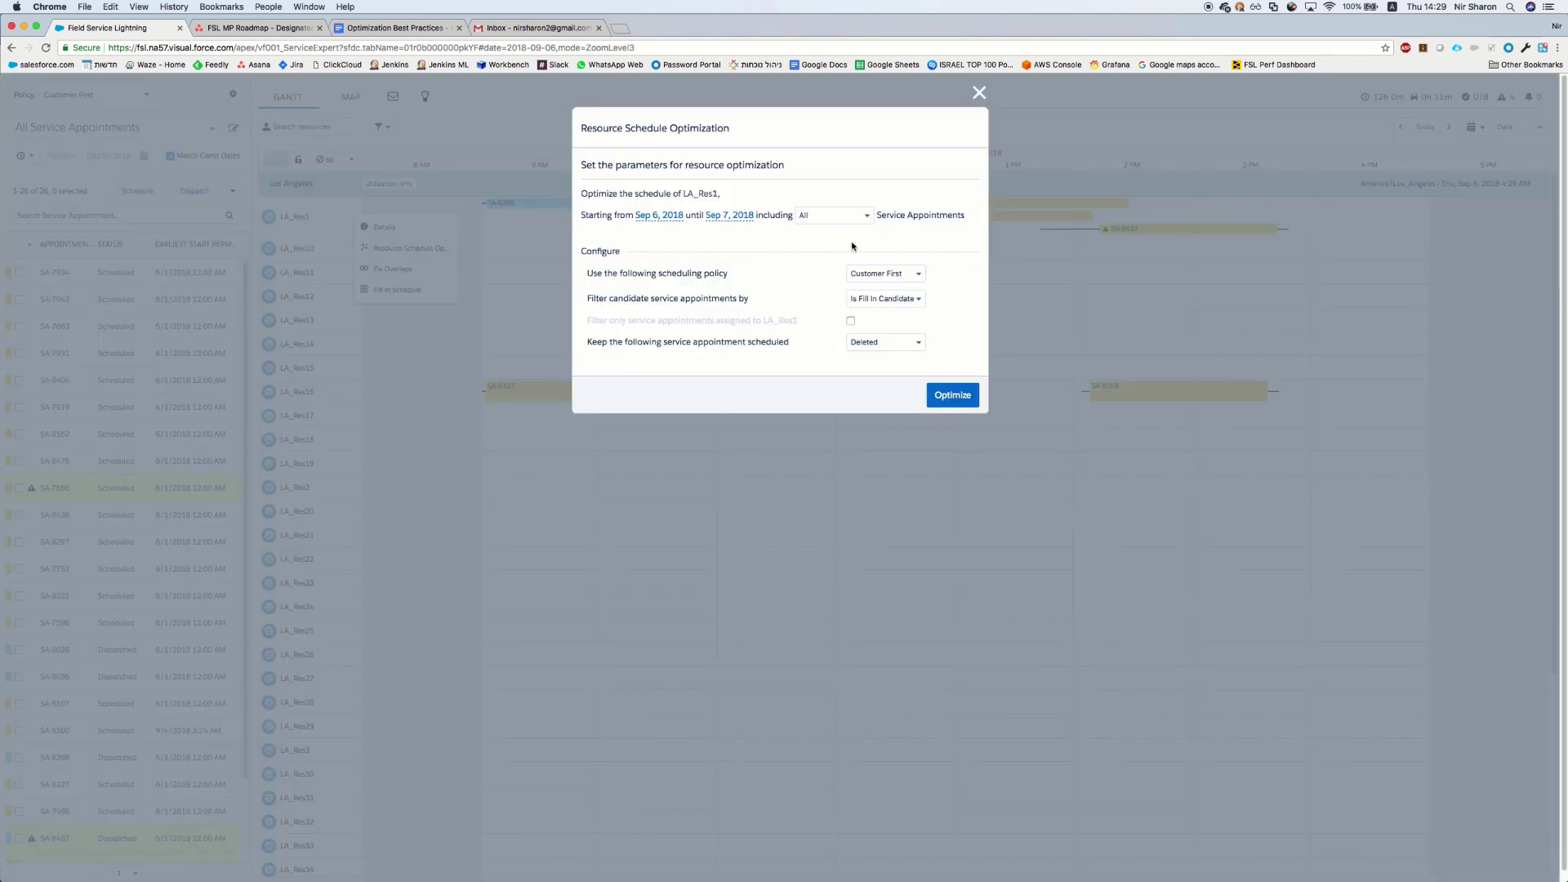
click(895, 345)
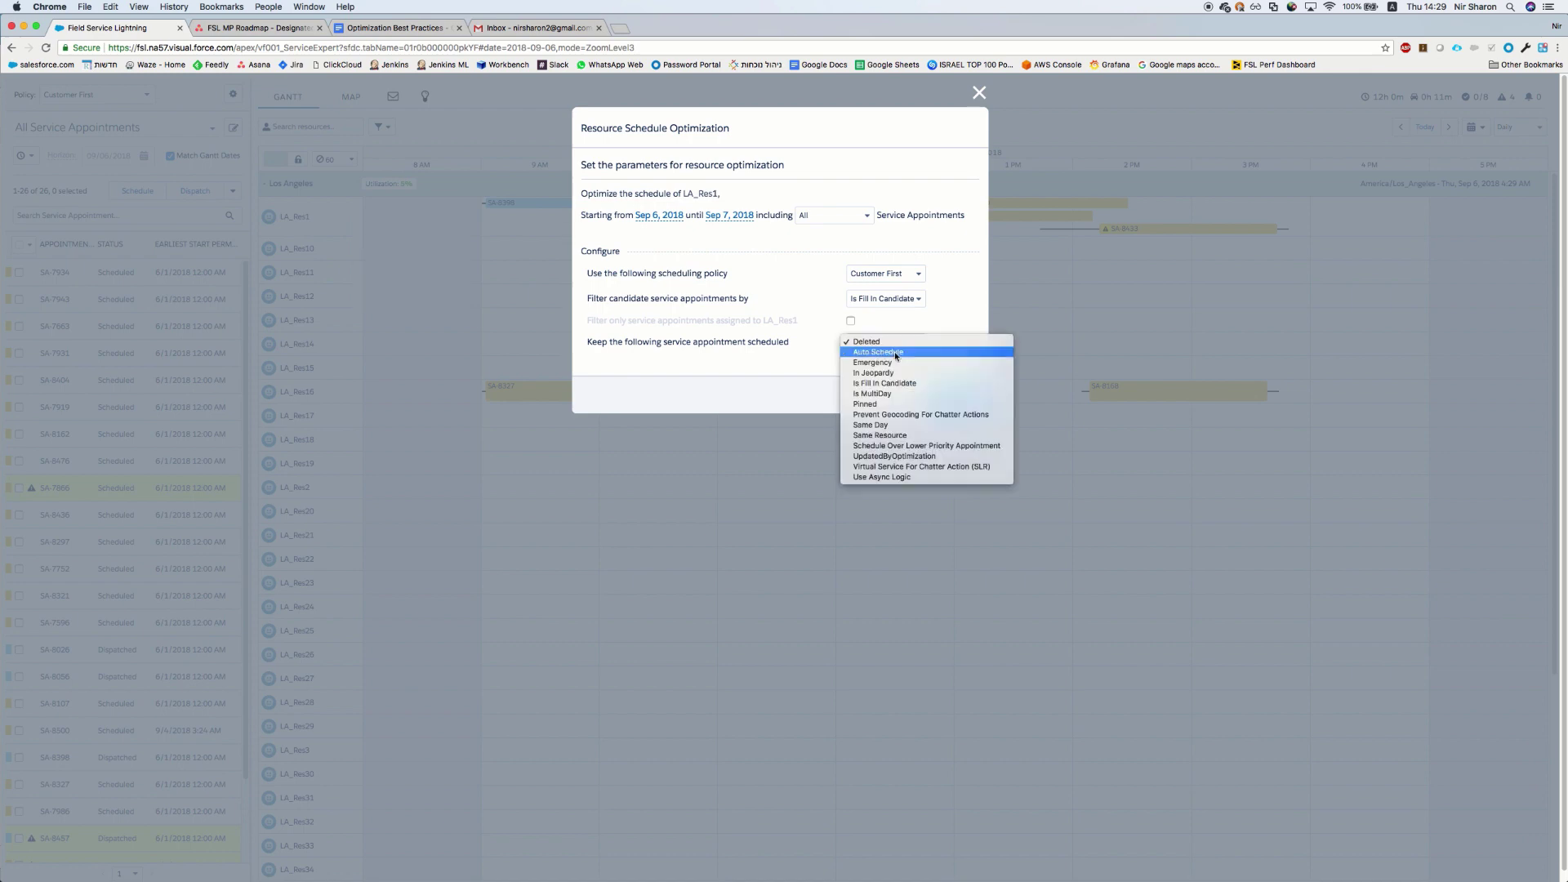
click(751, 356)
click(979, 92)
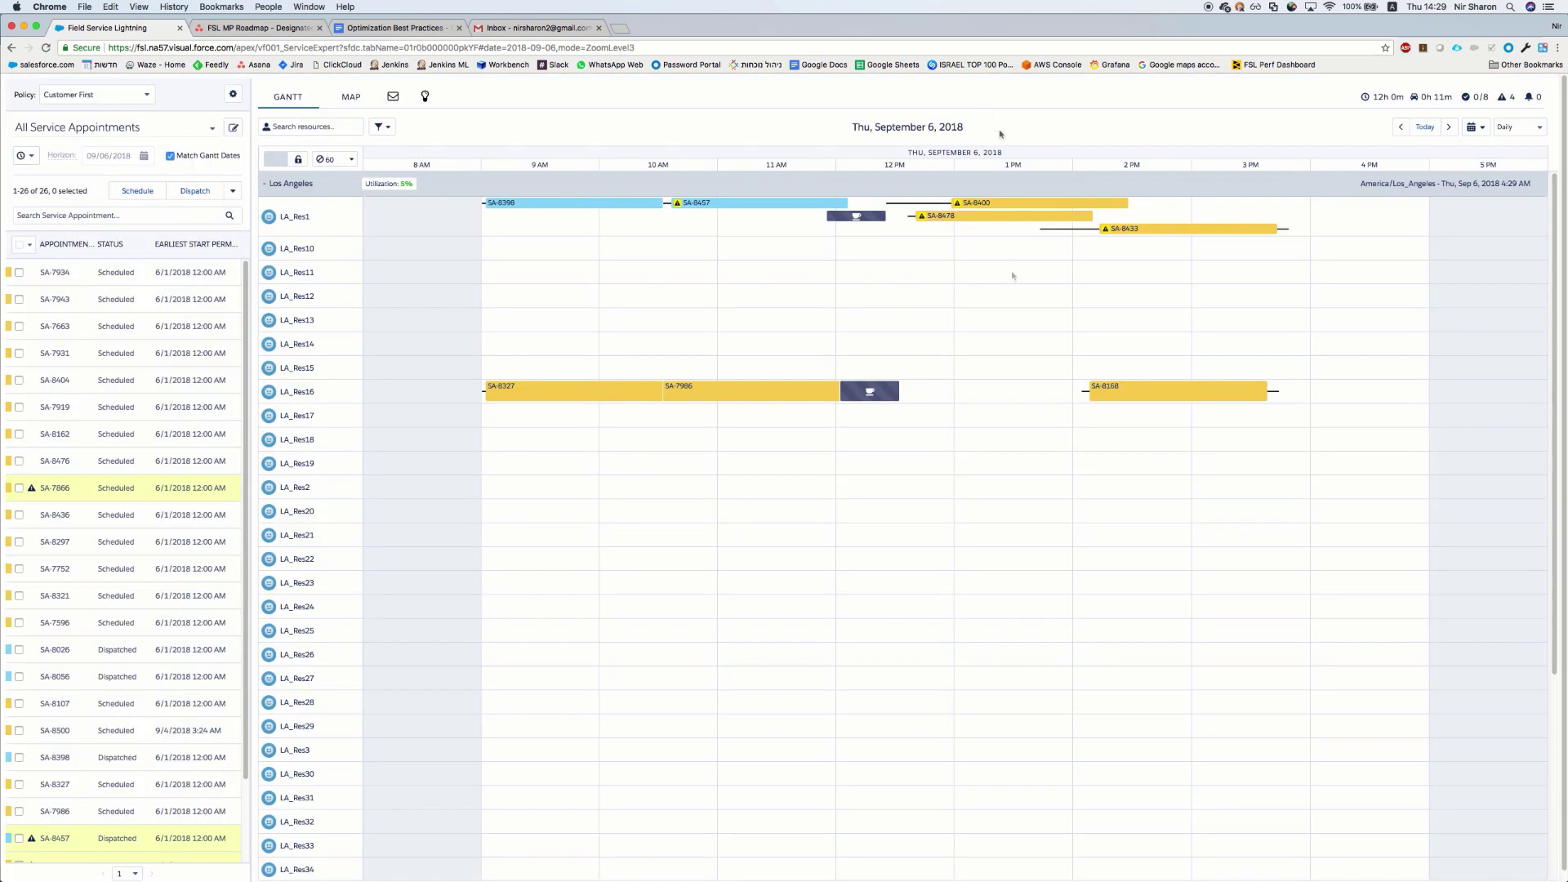
right_click(990, 208)
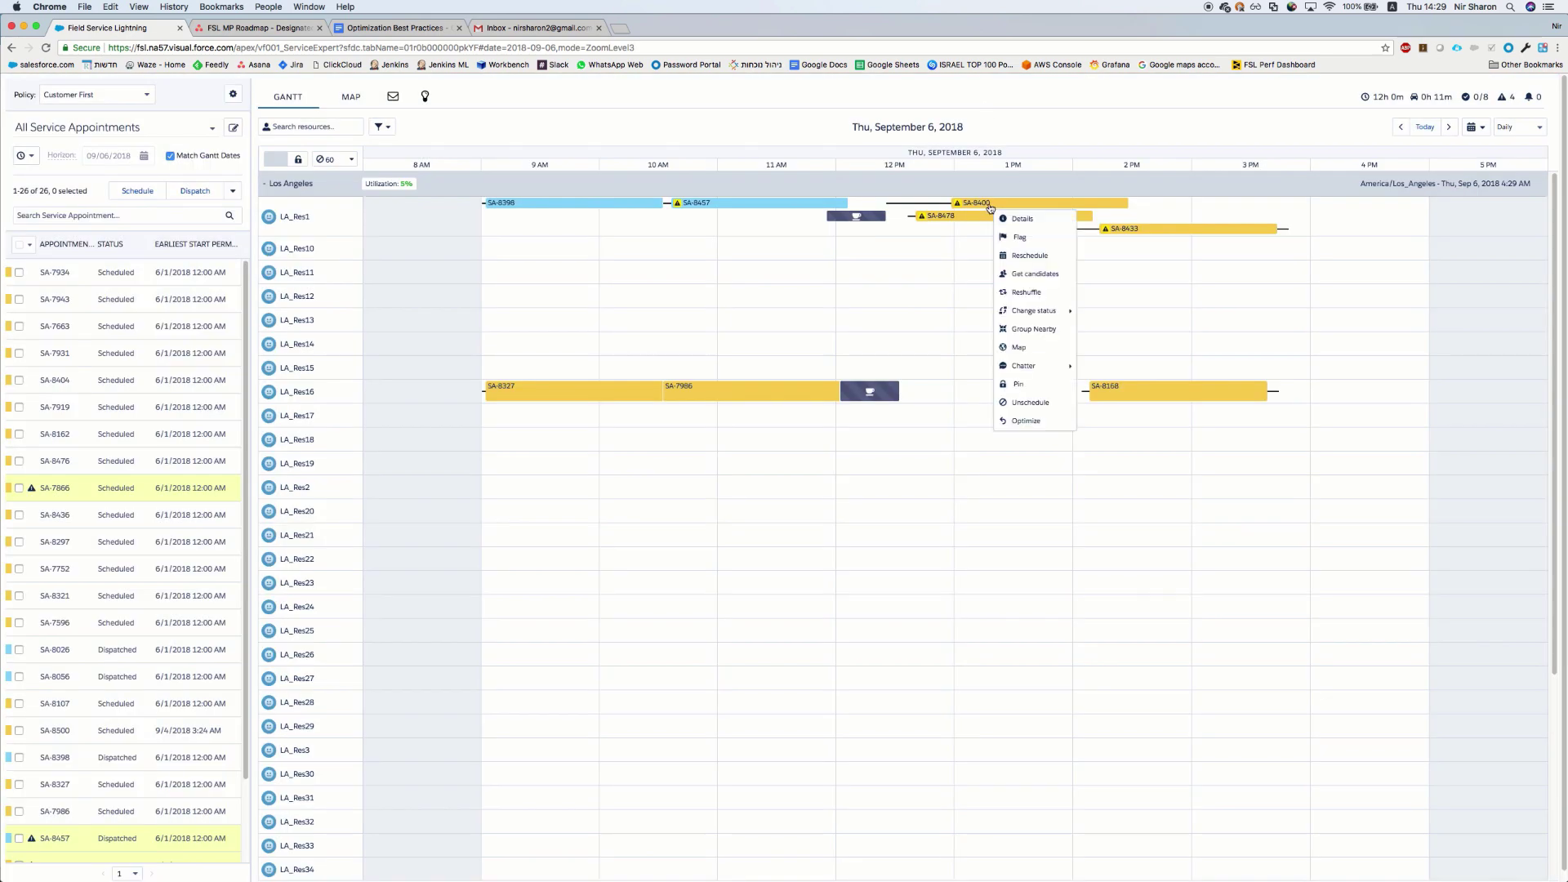
click(1054, 428)
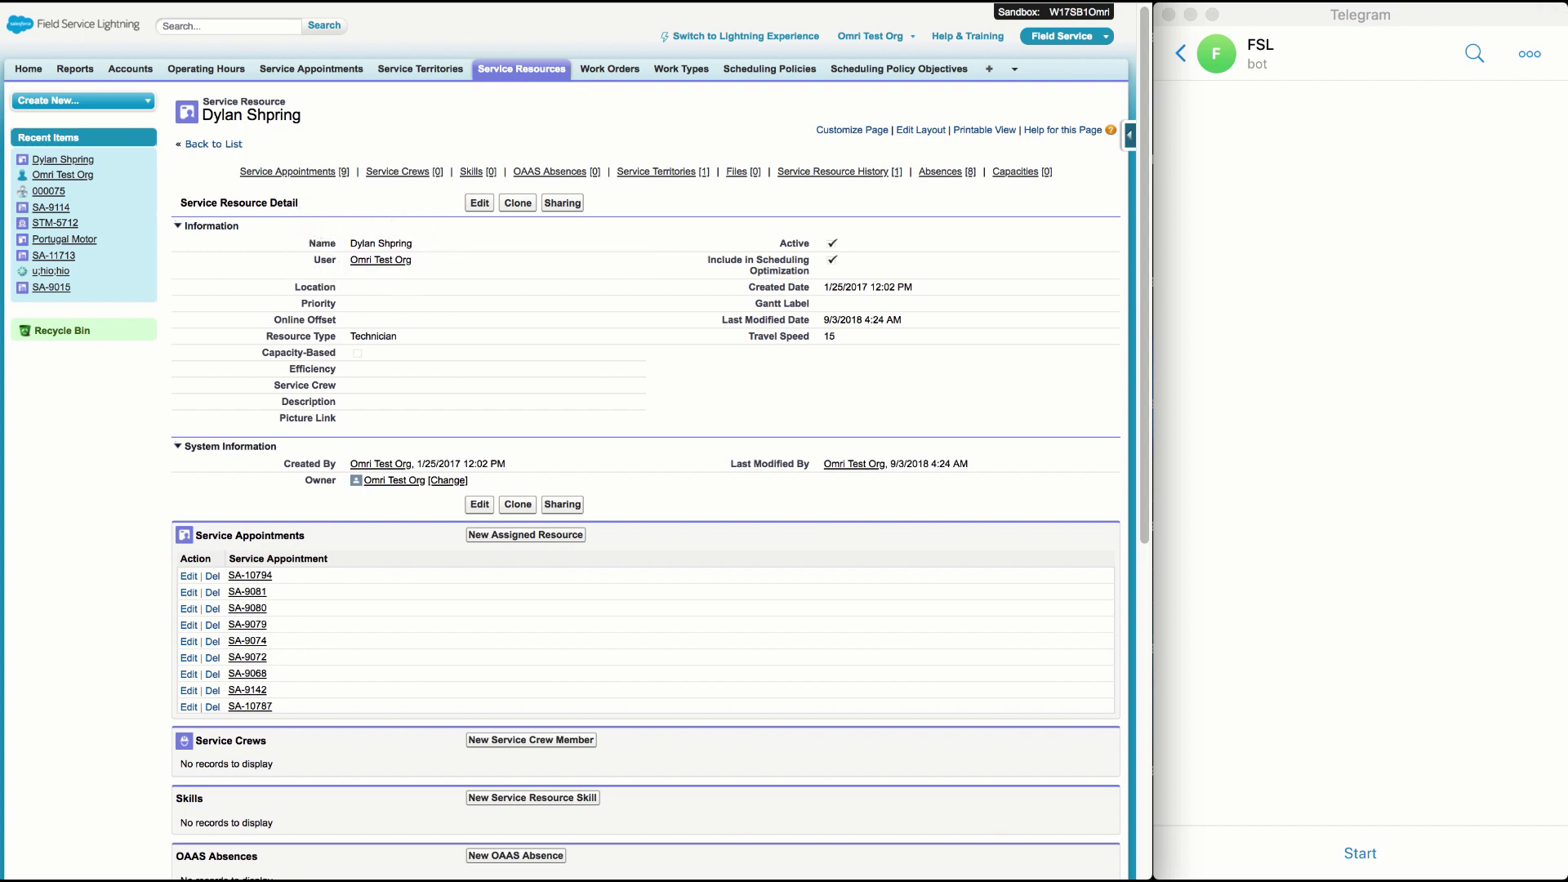
Step: Open the current user's detail record and highlight the name and TelegramId values
click(384, 261)
drag(350, 235, 413, 230)
scroll(397, 641, down, 5)
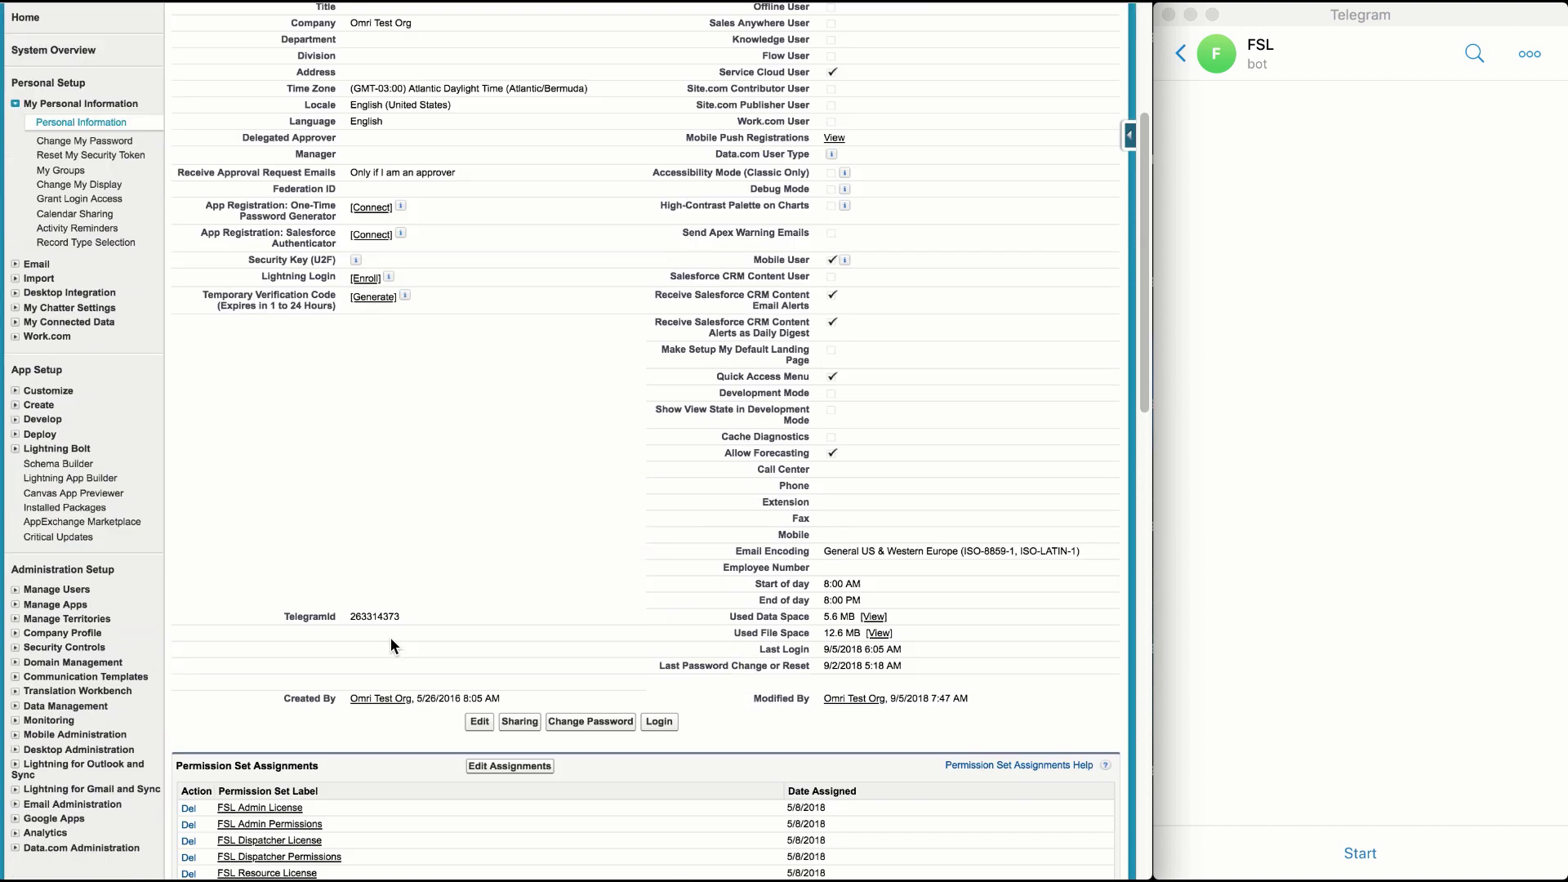
drag(282, 616, 436, 626)
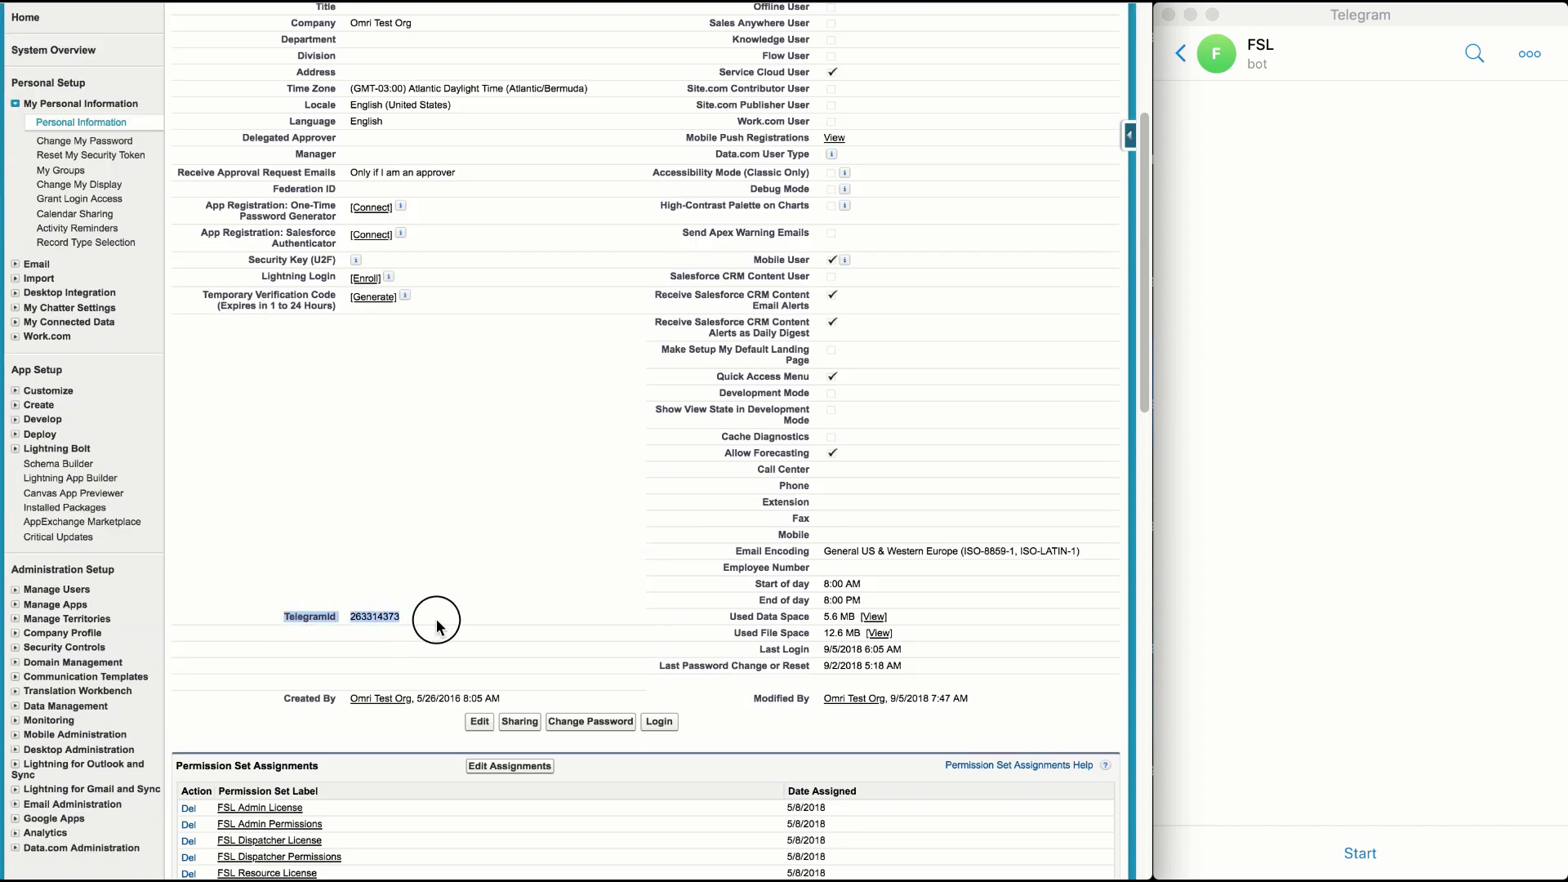
click(436, 625)
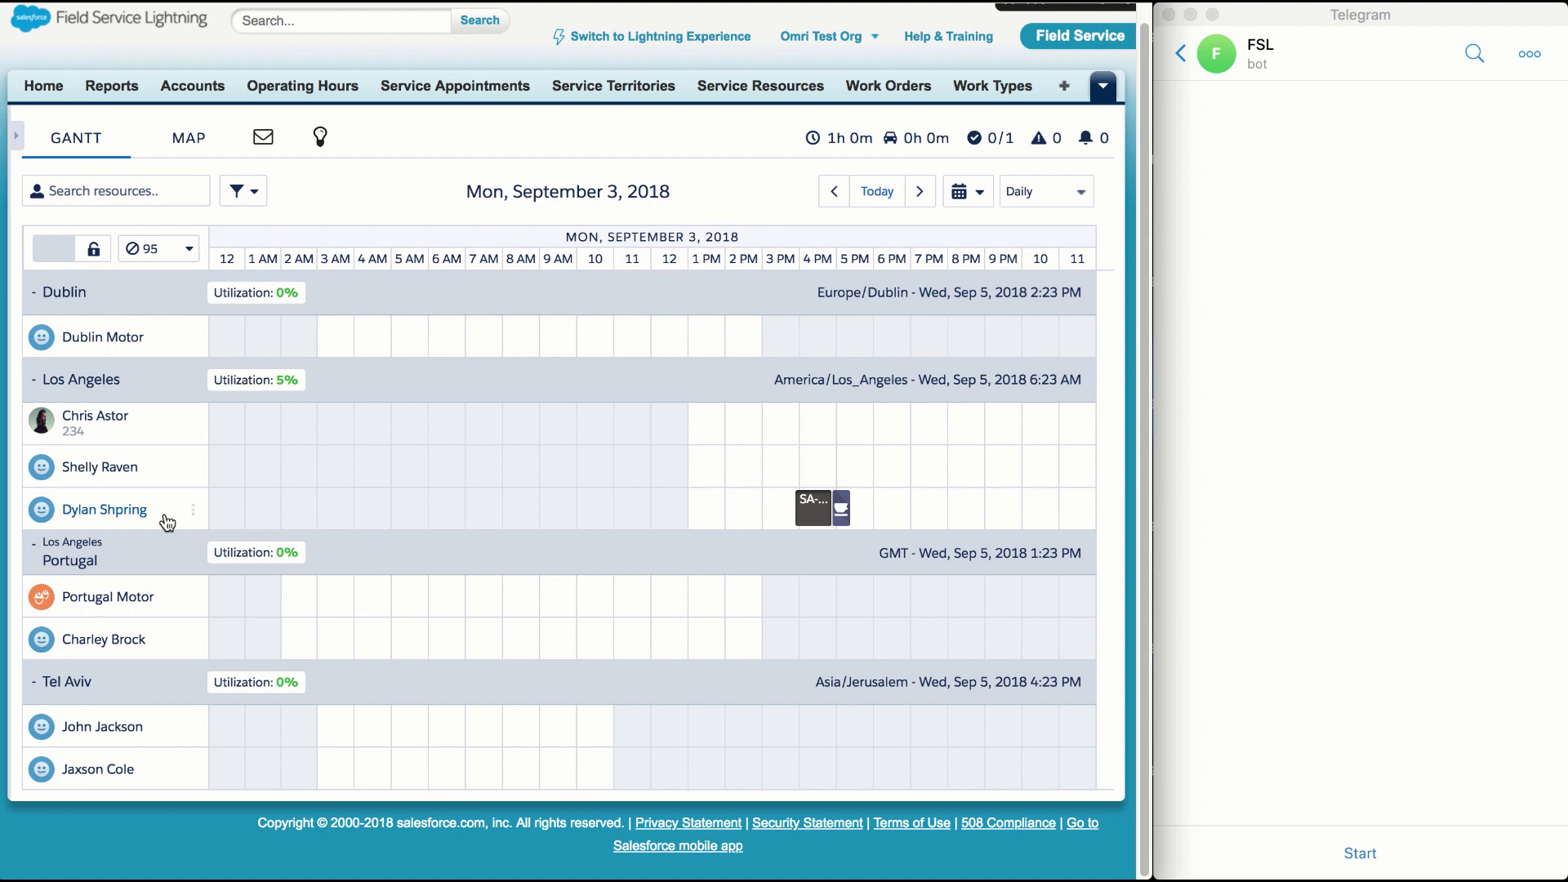
Step: Paste and send a Telegram call-the-office reminder to the resource, then view Dispatcher Console UI Custom Actions
right_click(813, 513)
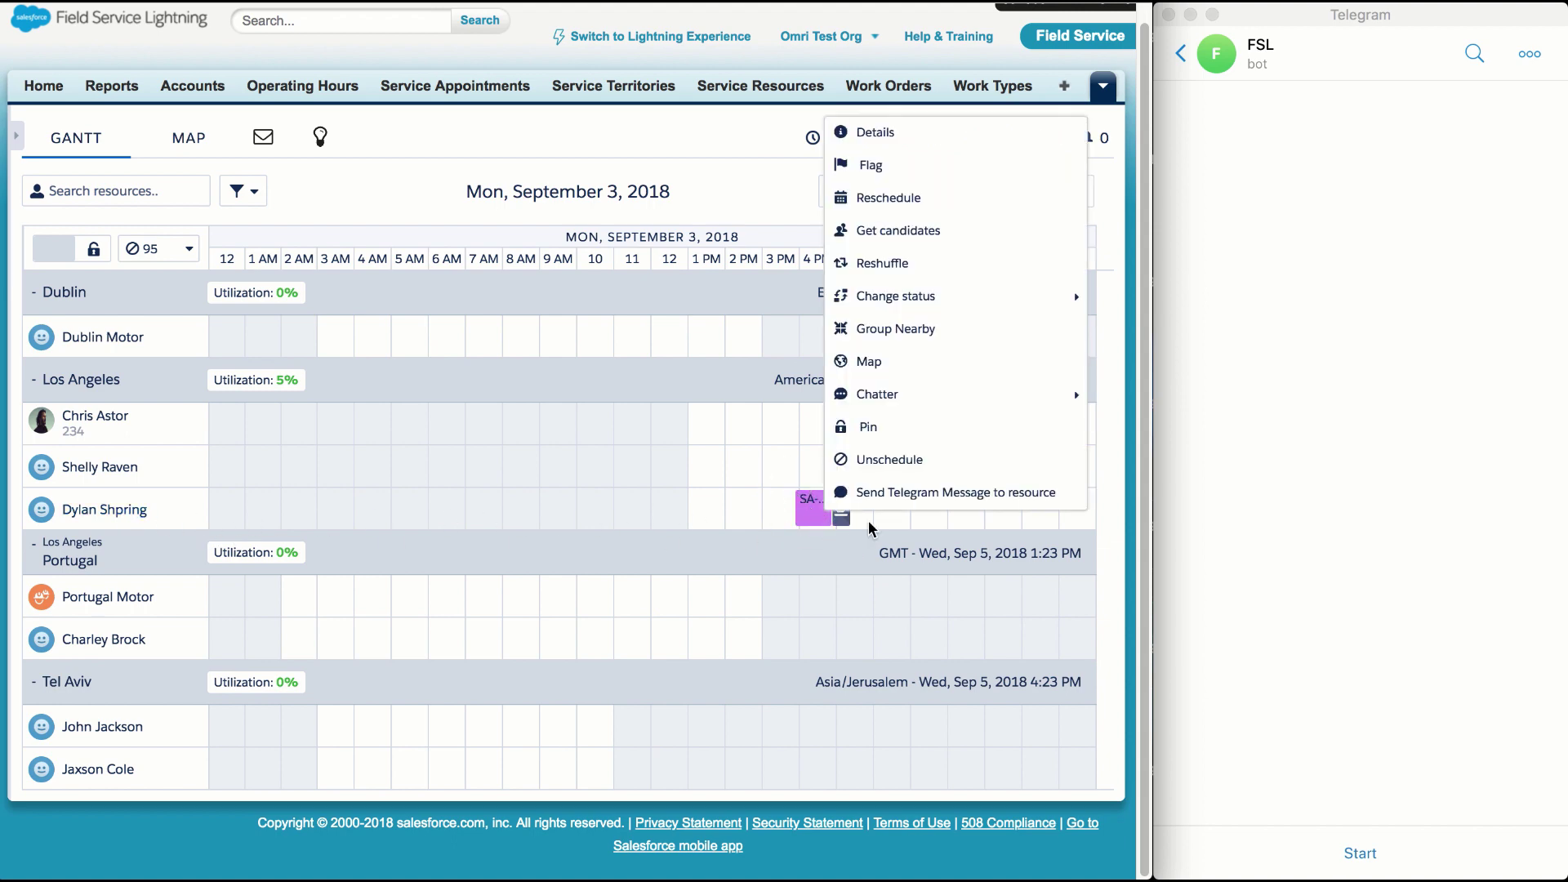
click(907, 493)
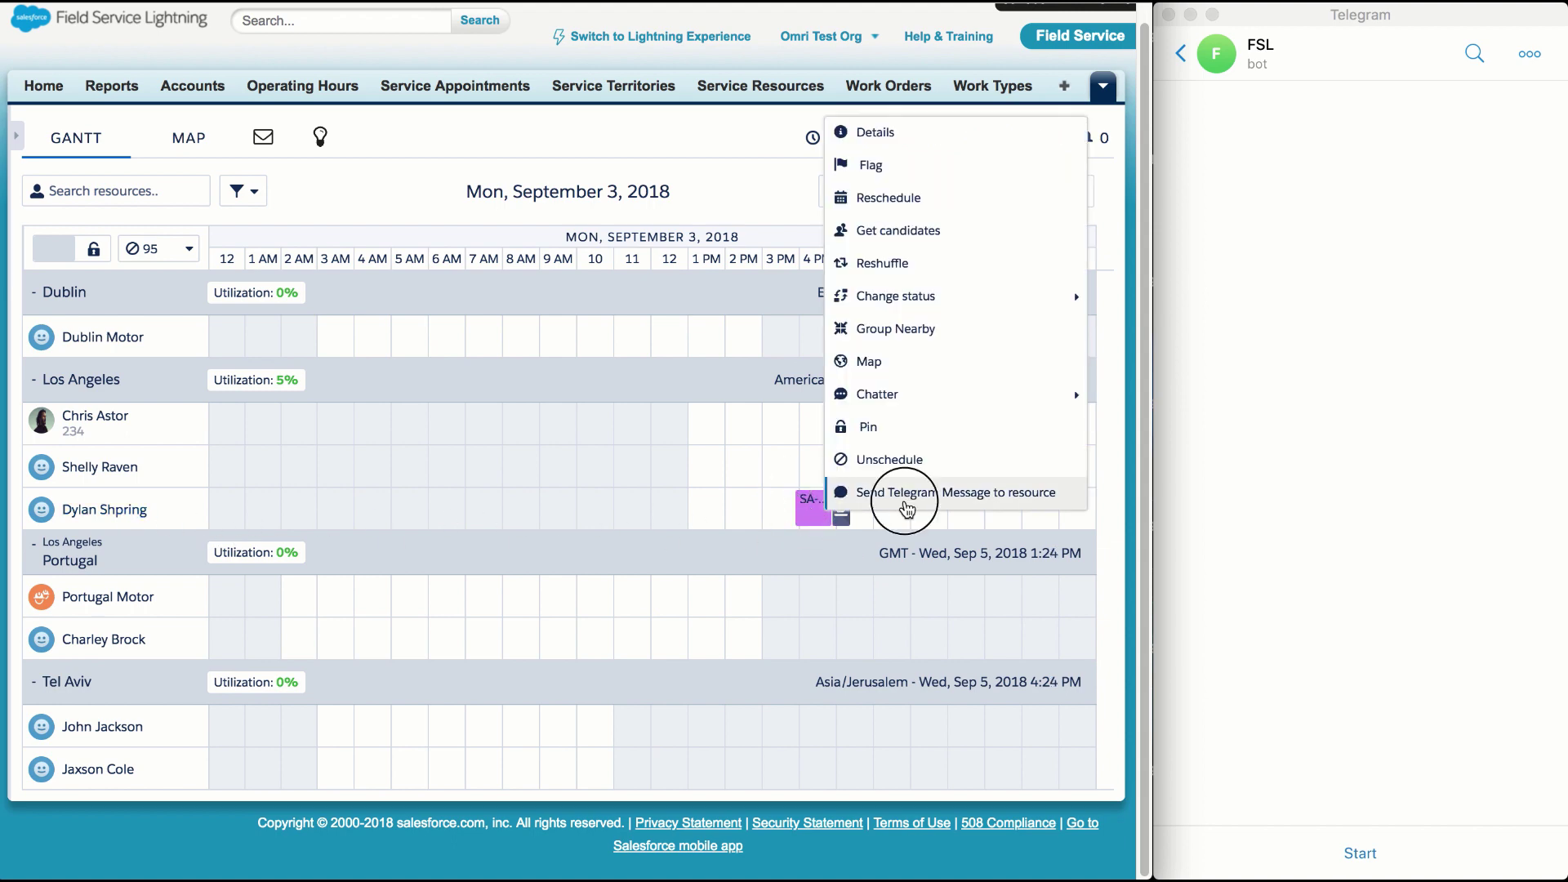
click(265, 220)
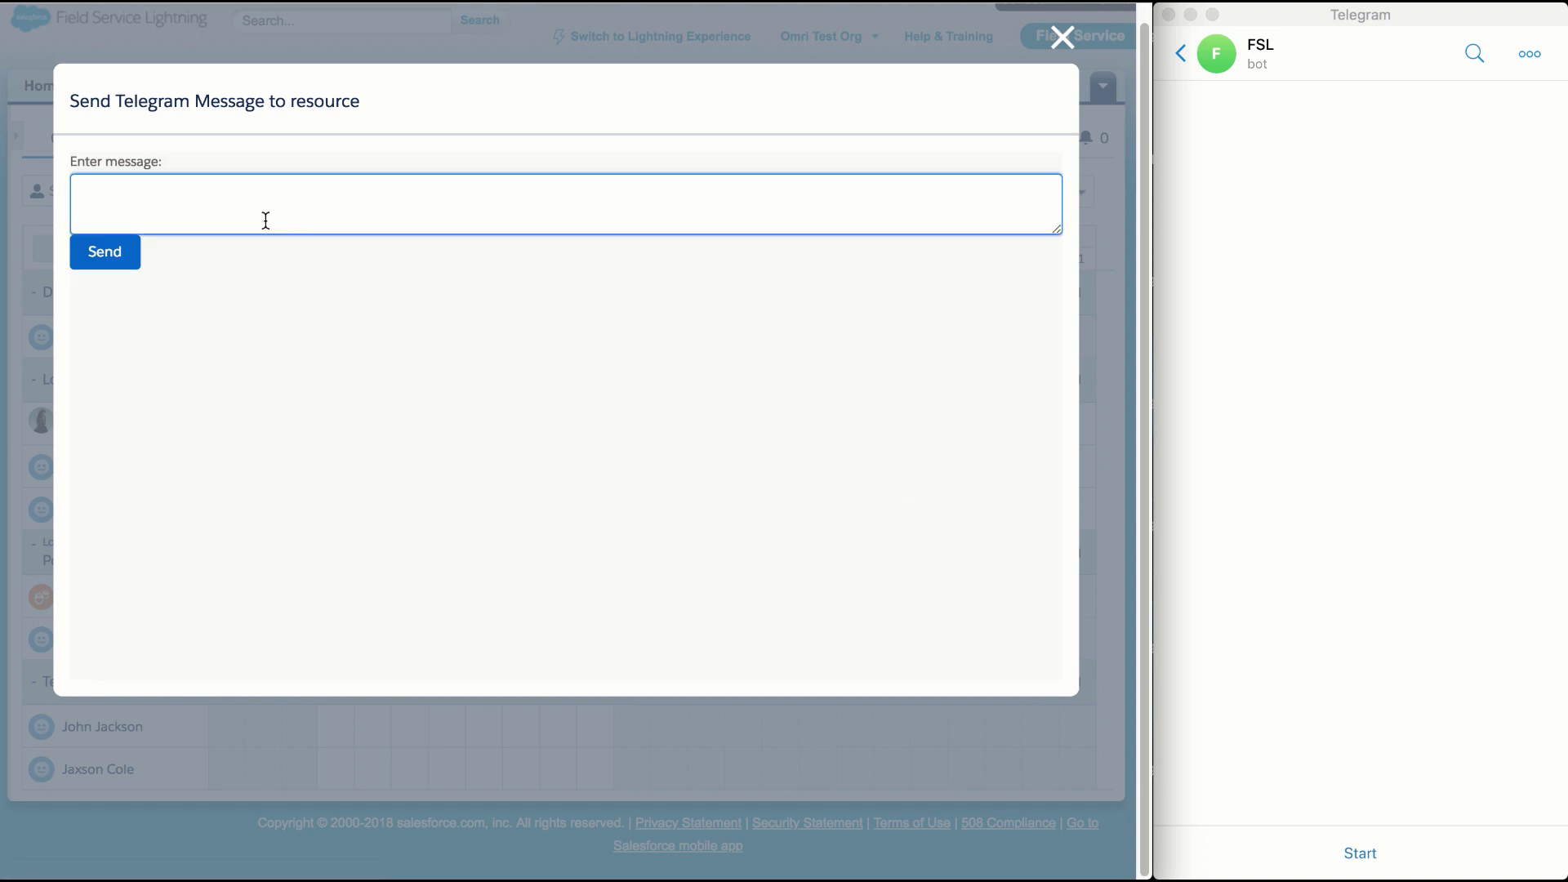
text(Hi, please don't forget to call the office when you leave the customer)
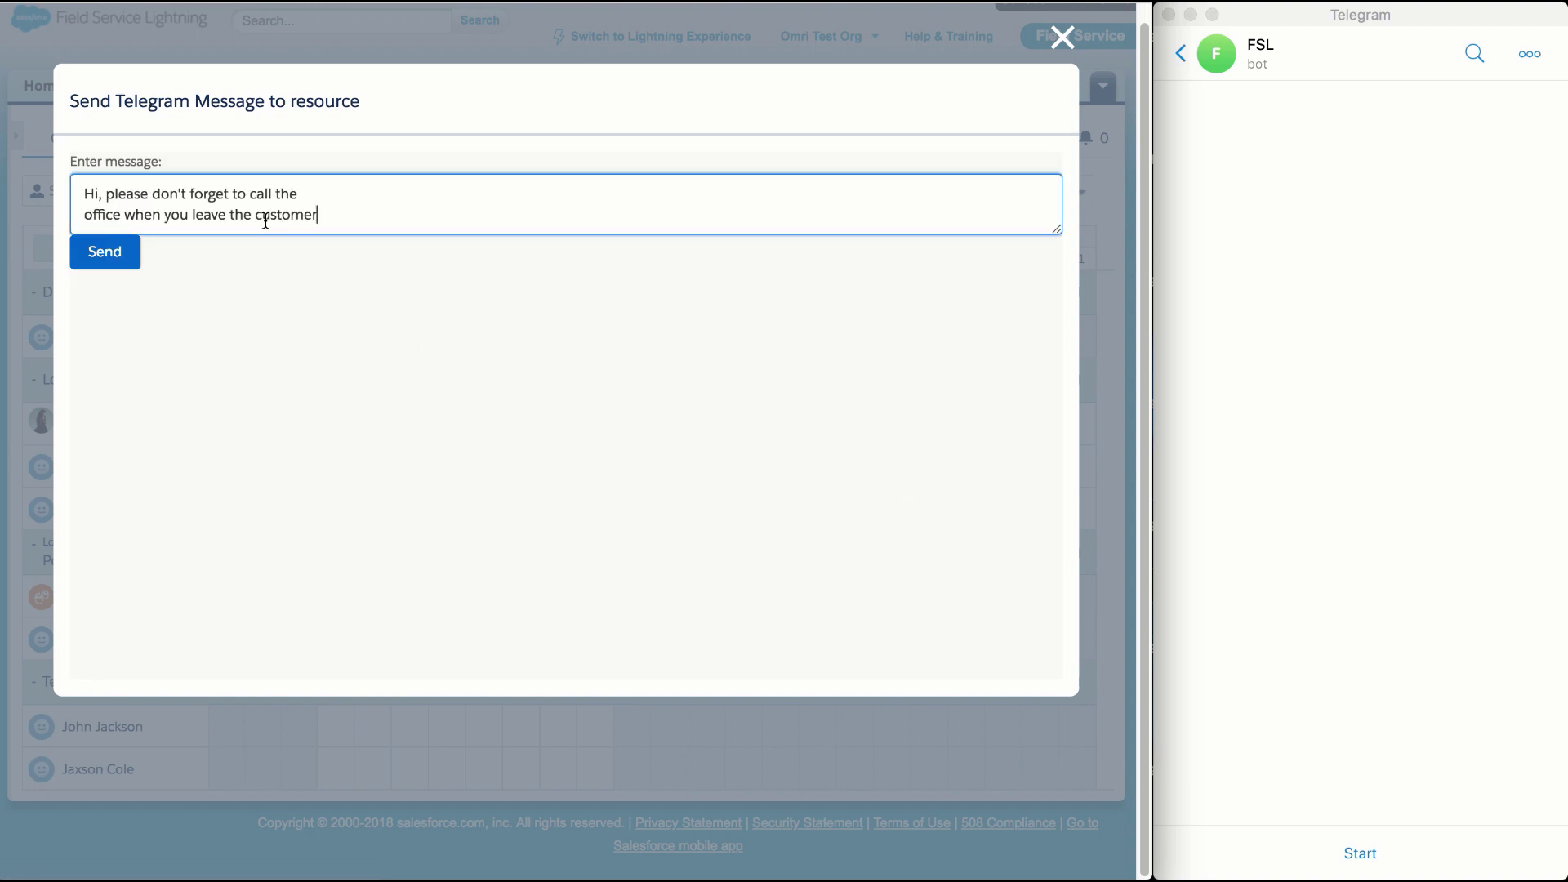
click(121, 256)
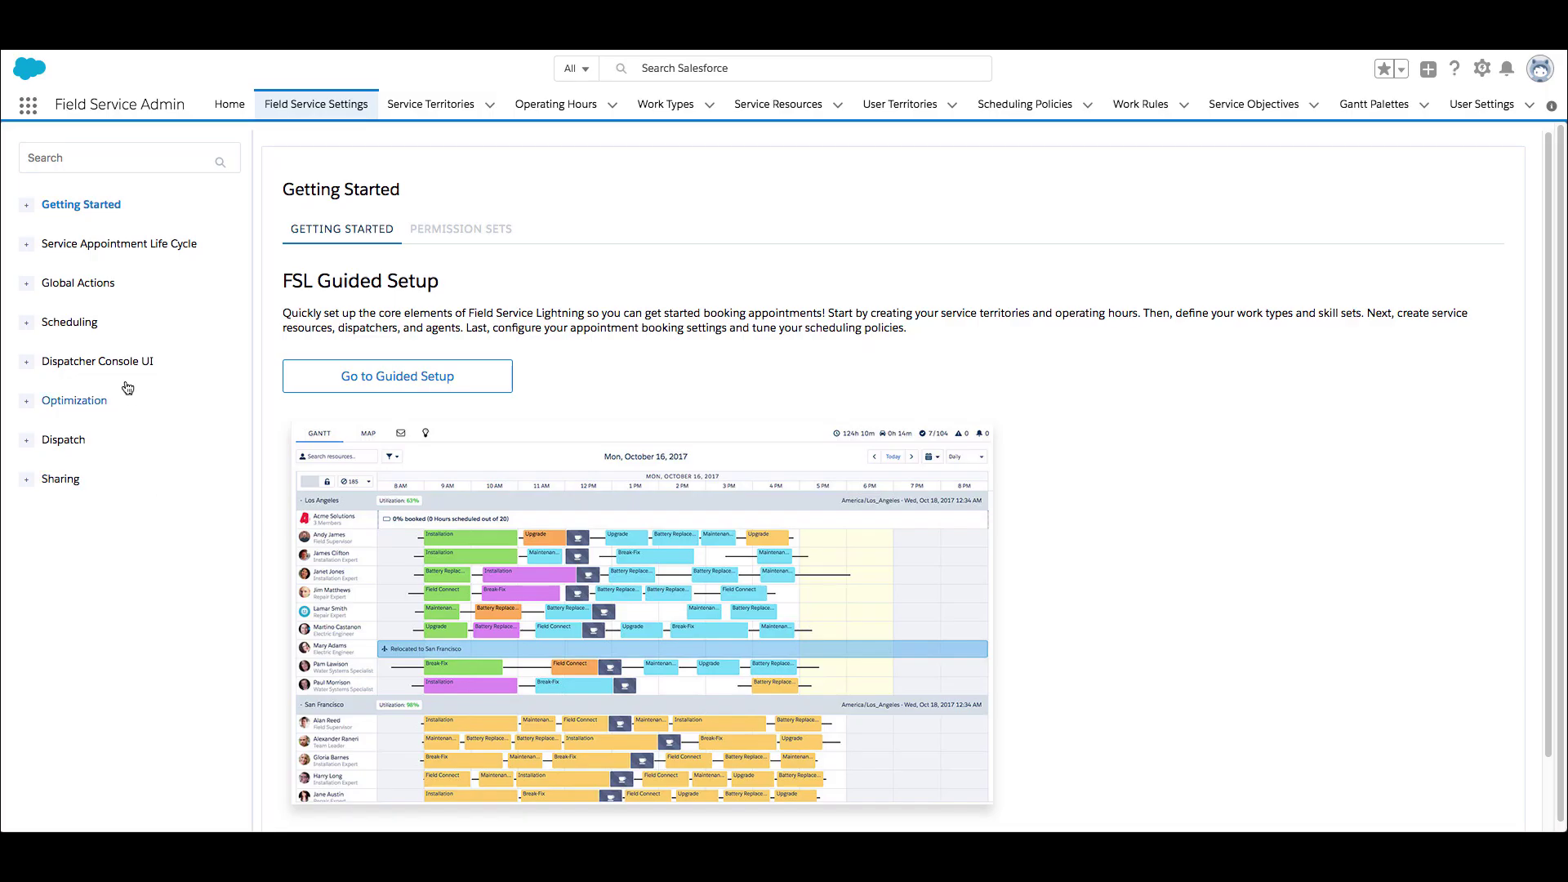
click(122, 364)
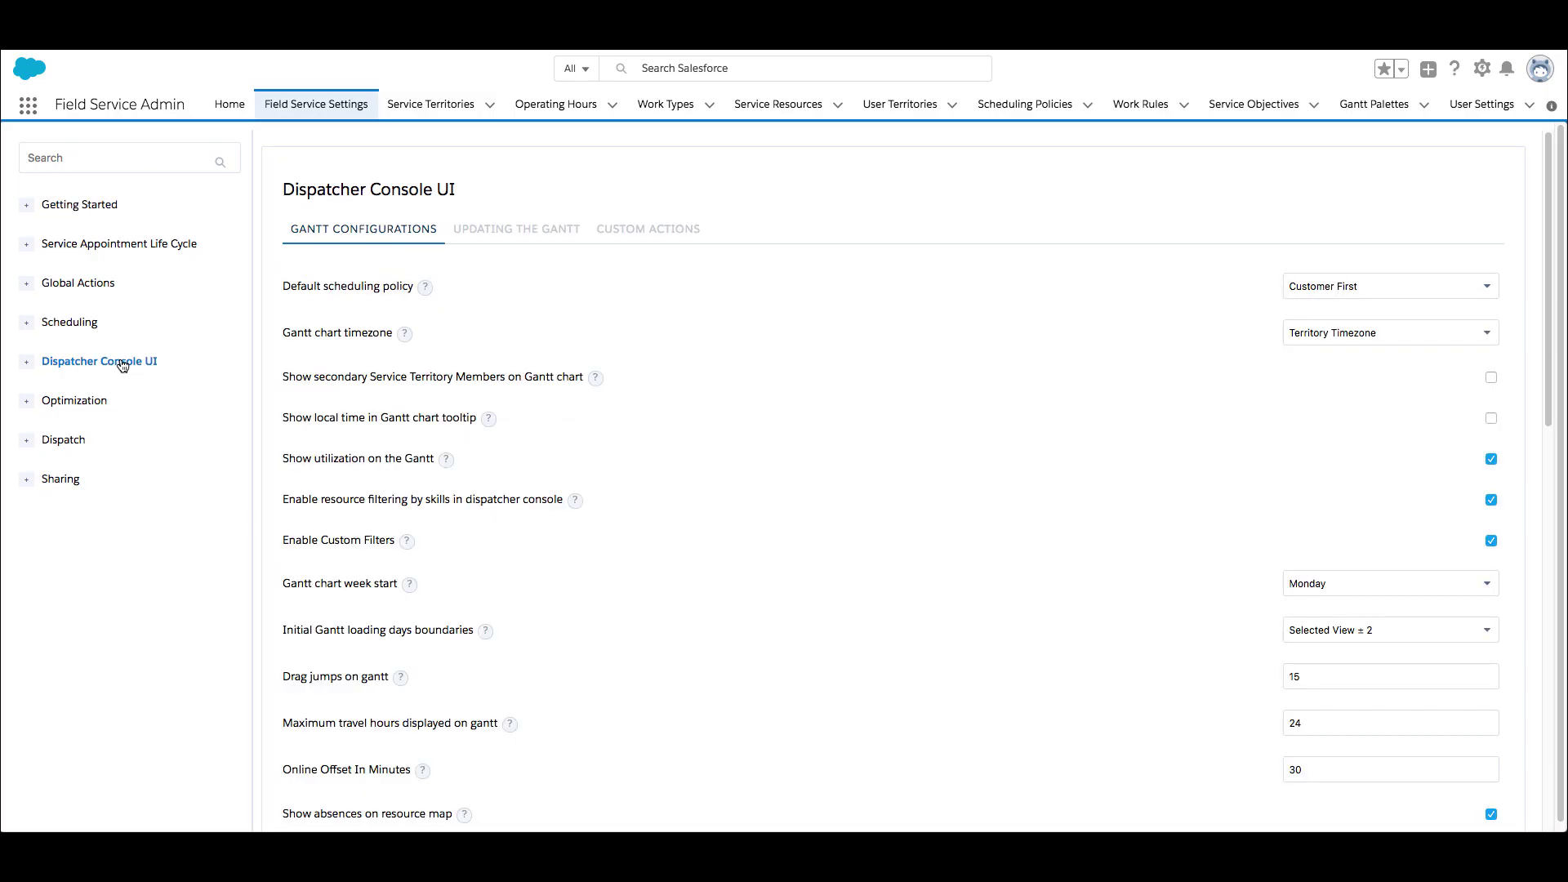
click(624, 231)
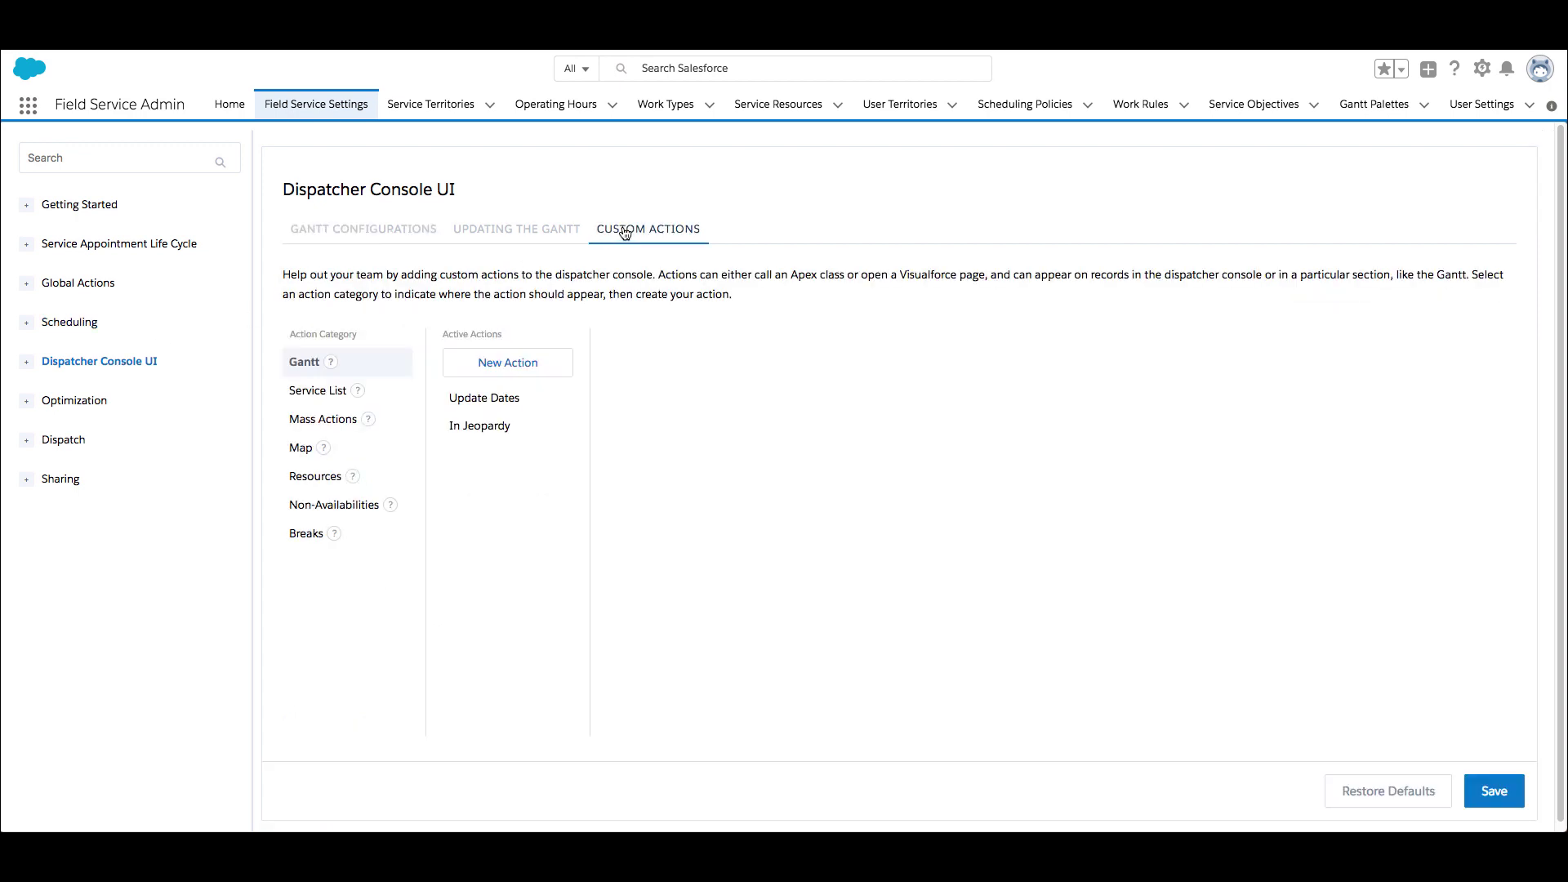
Step: Create a new Resources custom action labelled YOUR CUSTOM ACTION
click(306, 479)
click(481, 366)
drag(663, 361, 613, 357)
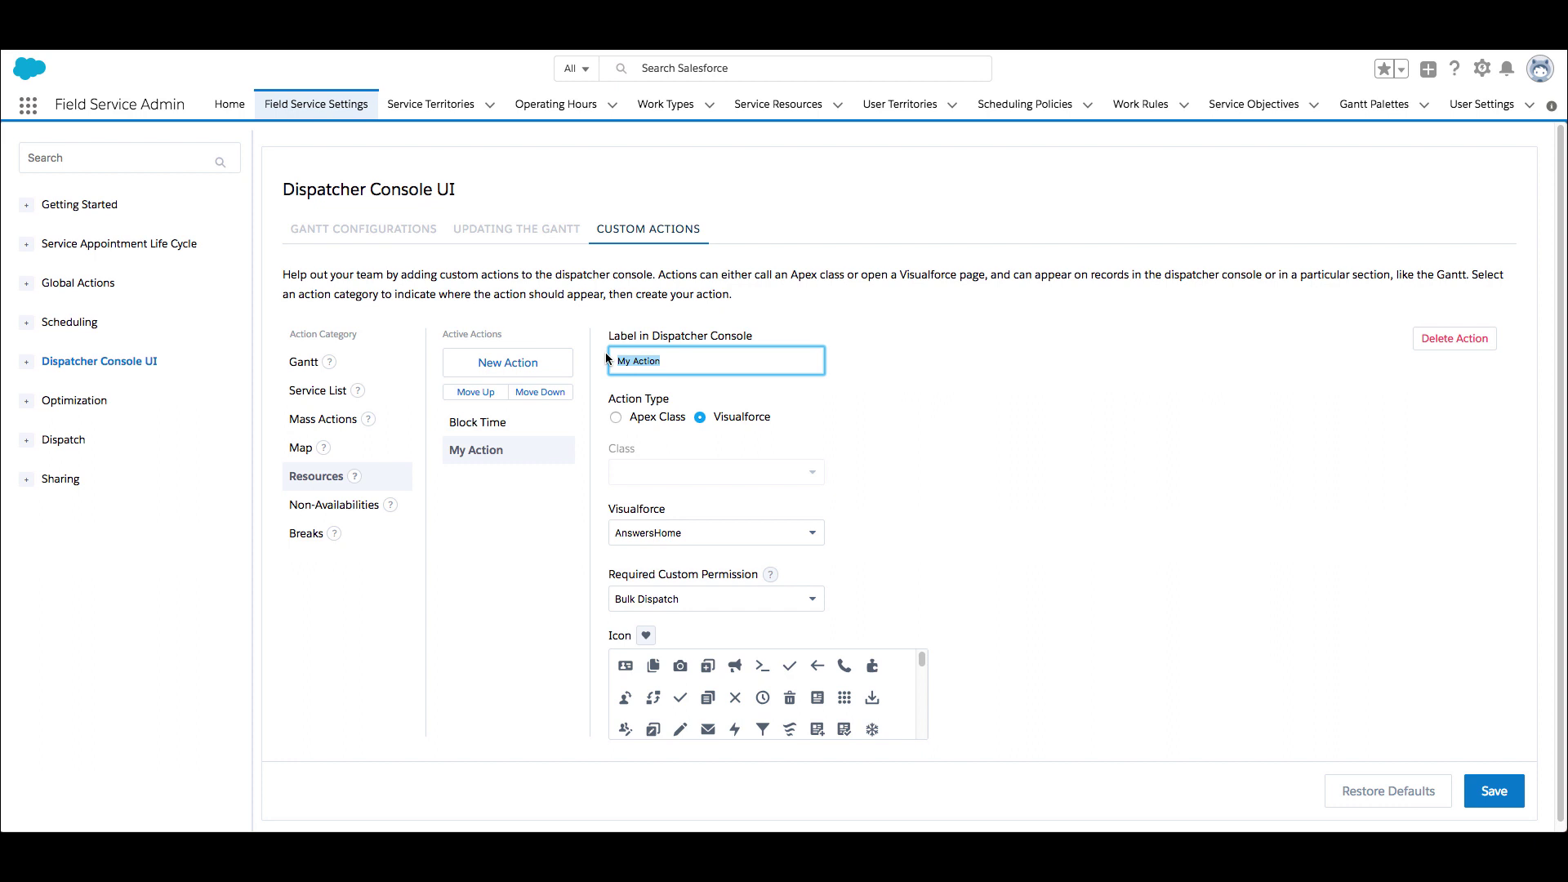
text(YOUR CUSTOM ACTION)
Step: Point it to the UnderConstruction Visualforce page with the question-mark icon and save
scroll(901, 426, down, 1)
click(804, 525)
scroll(777, 567, down, 1)
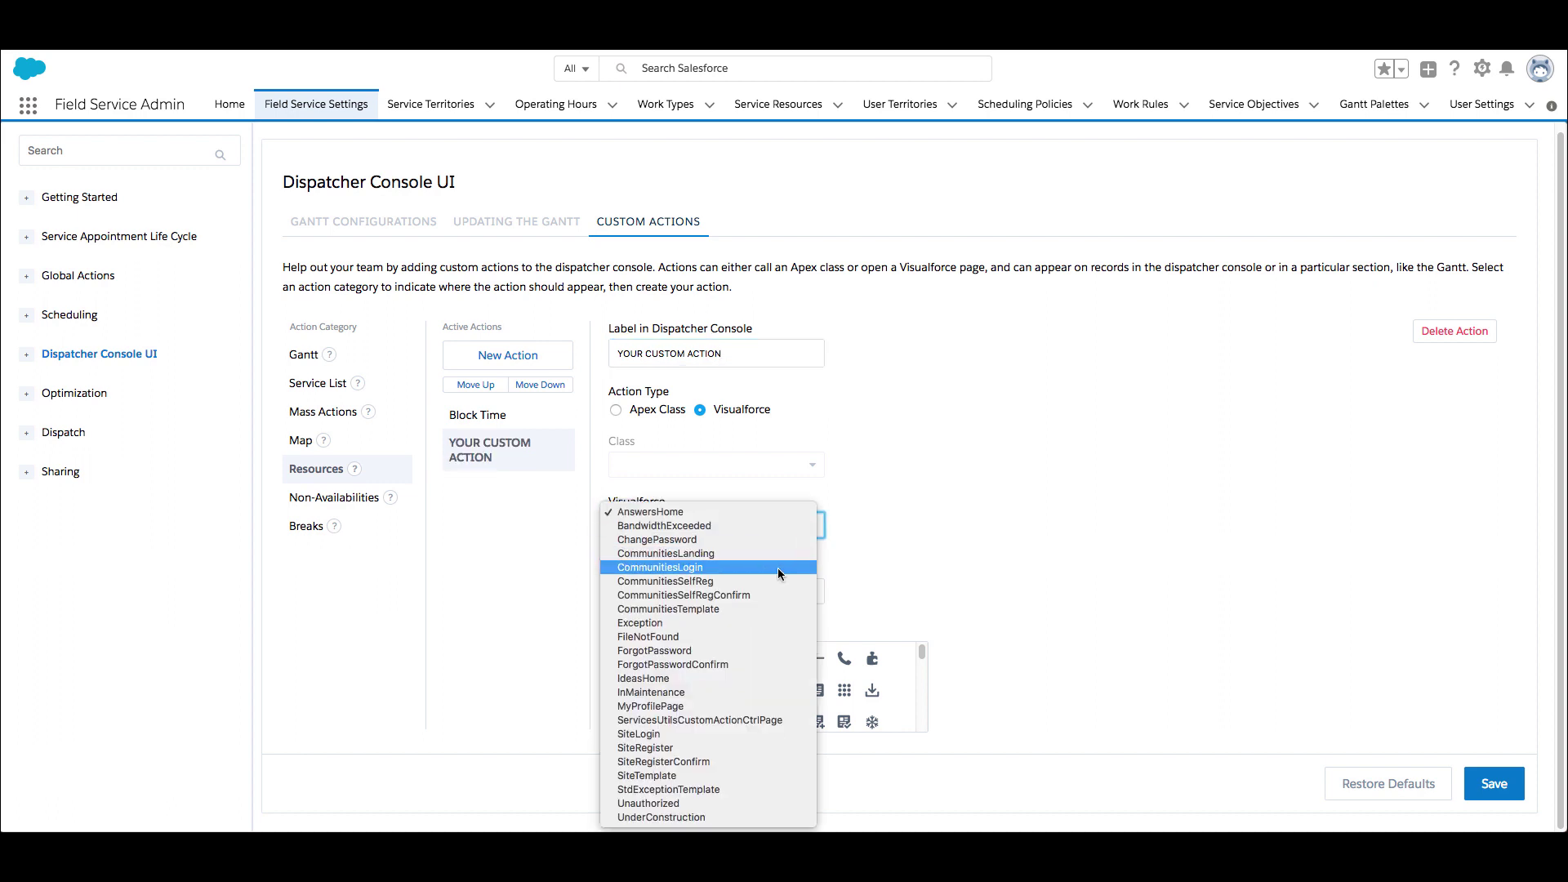
click(719, 820)
scroll(784, 694, down, 3)
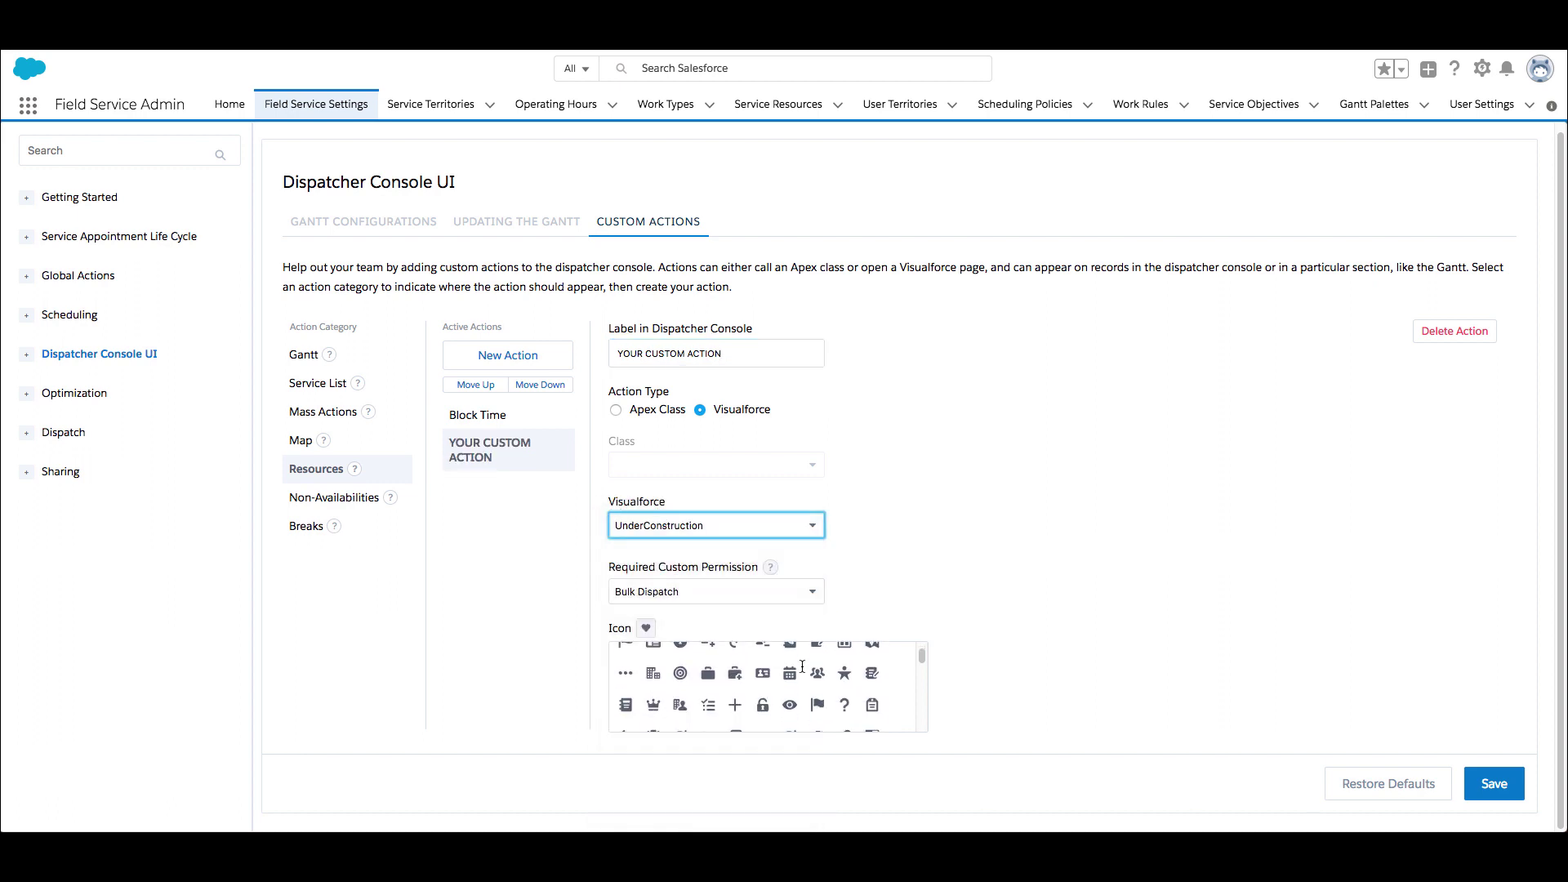
click(844, 701)
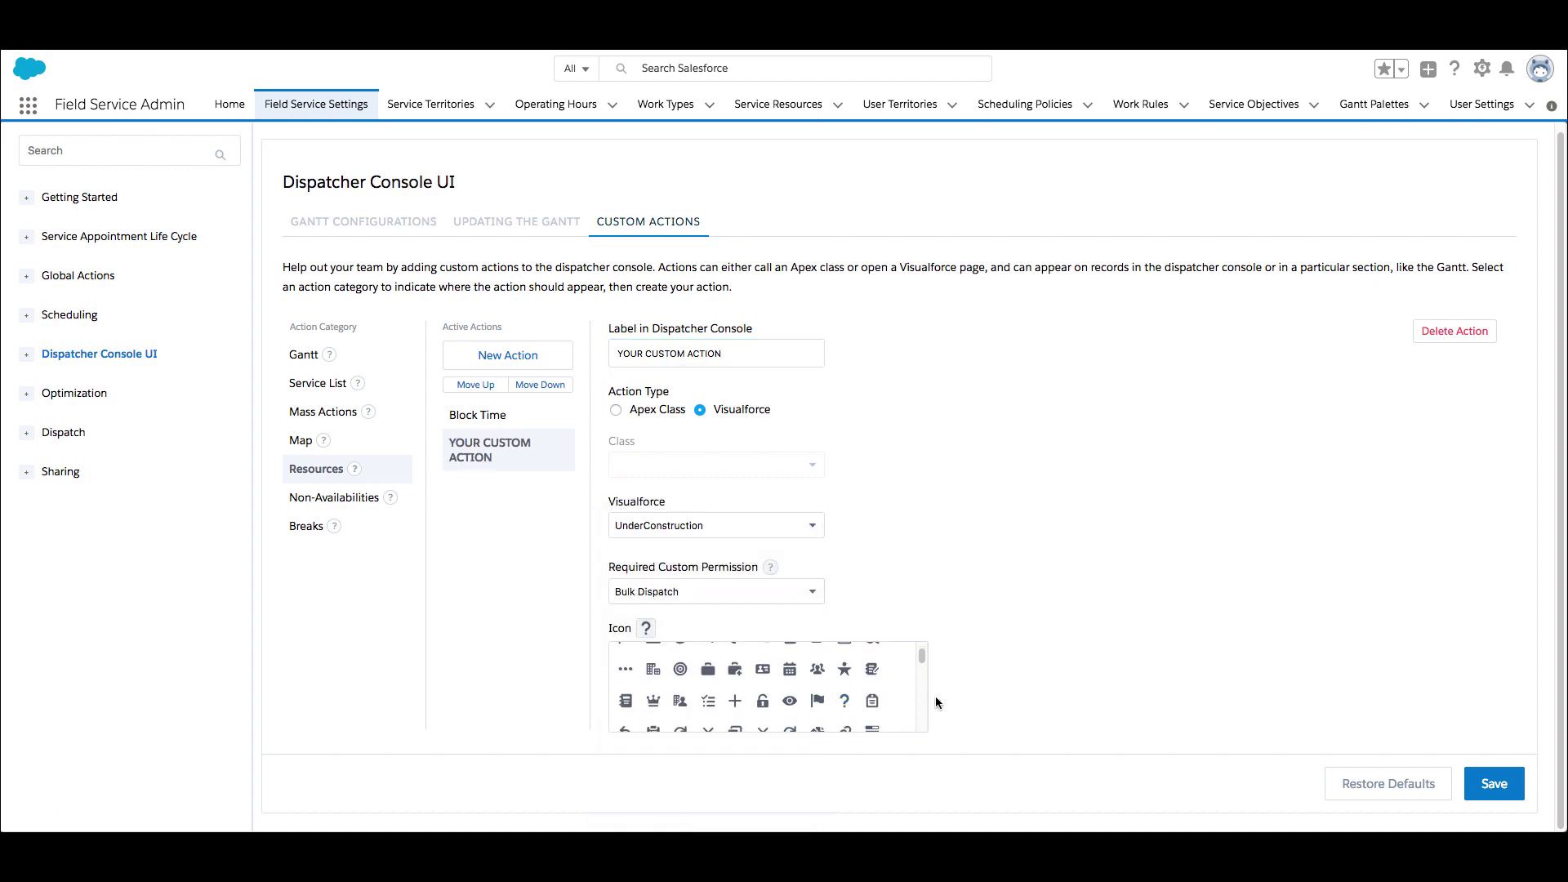
click(1488, 784)
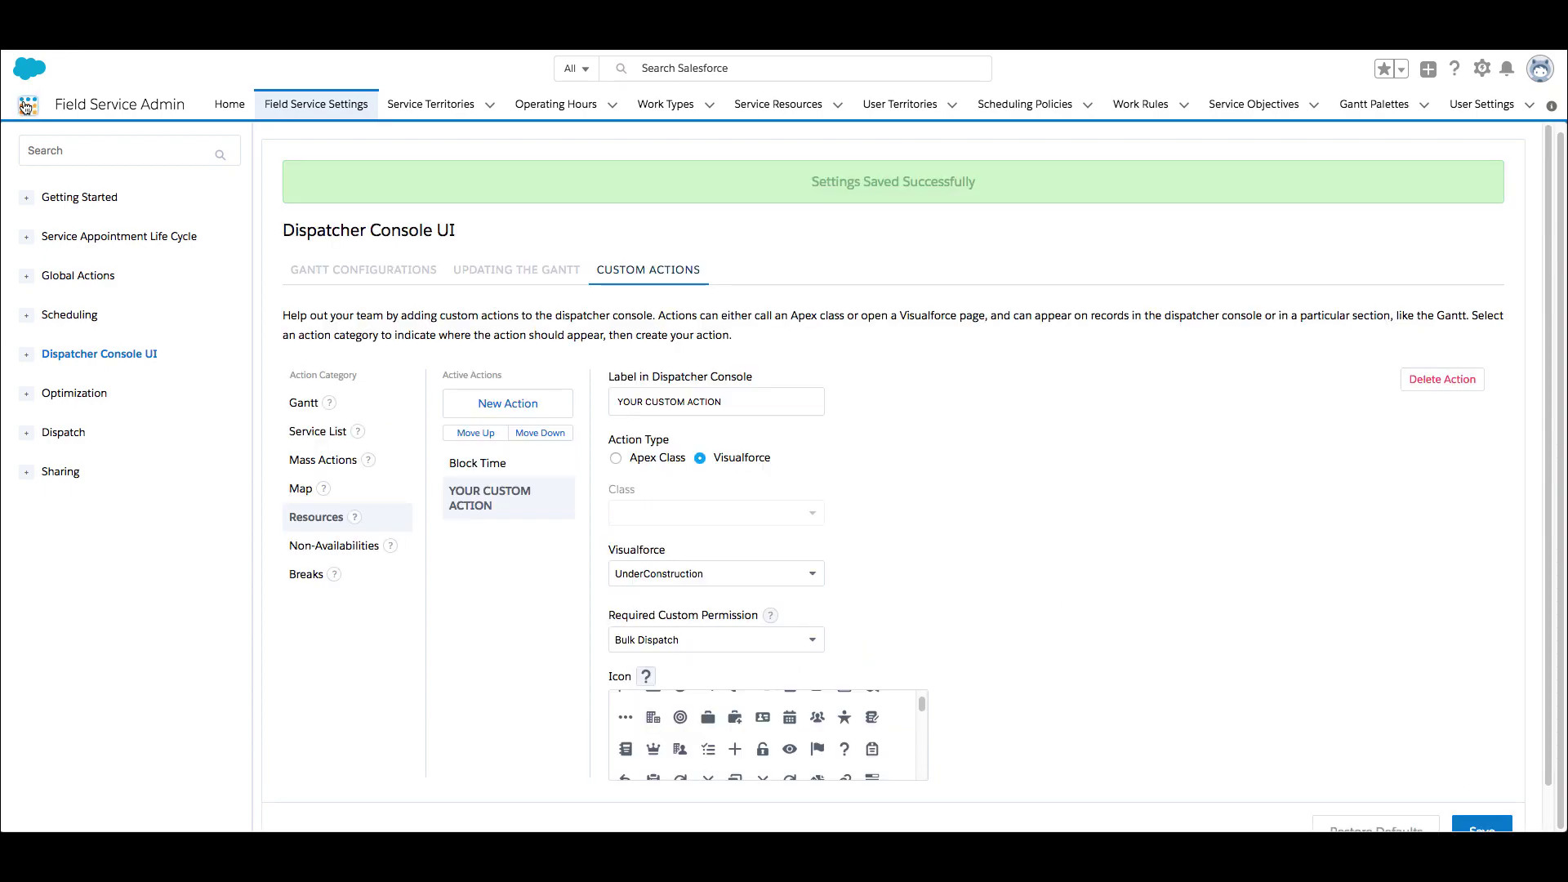